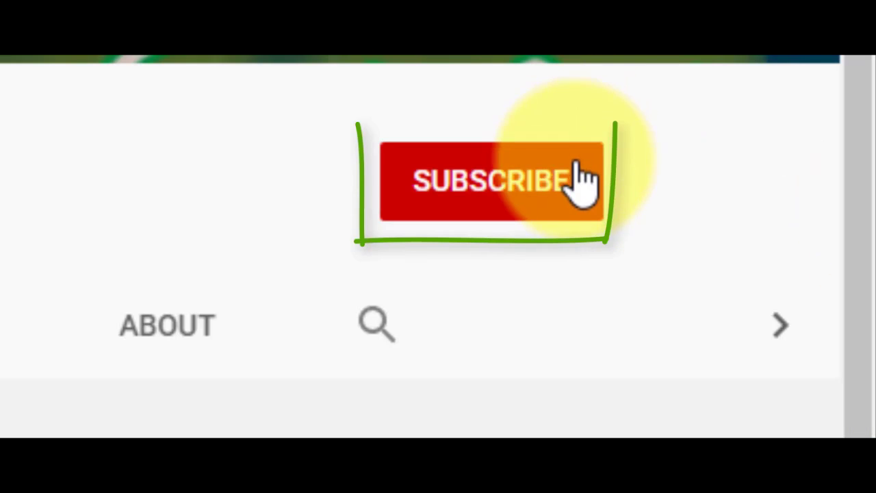
left_click(576, 182)
left_click(570, 180)
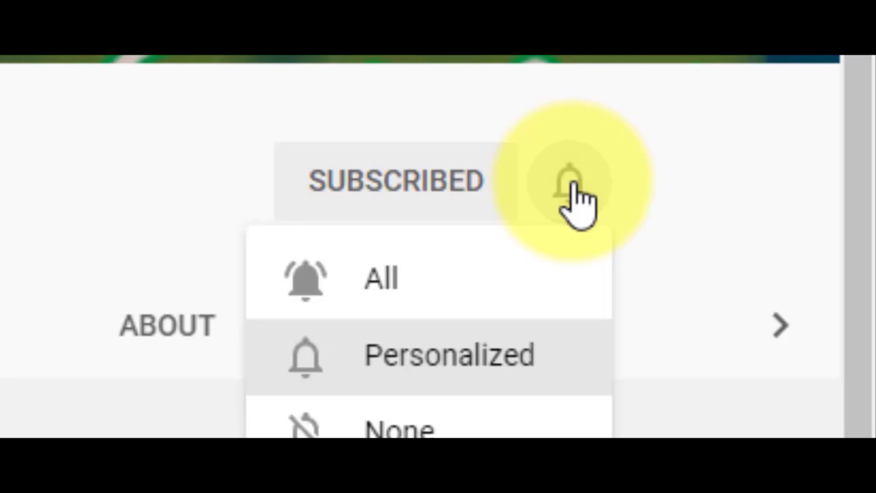
left_click(484, 305)
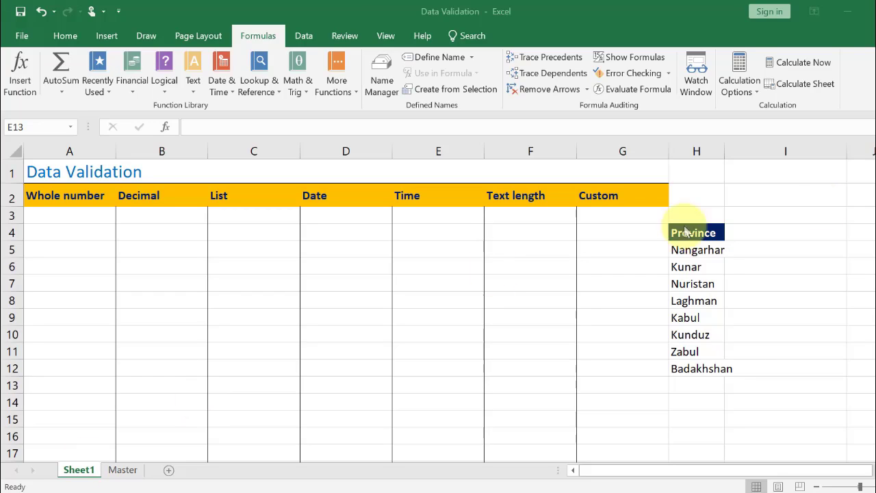
left_click(702, 279)
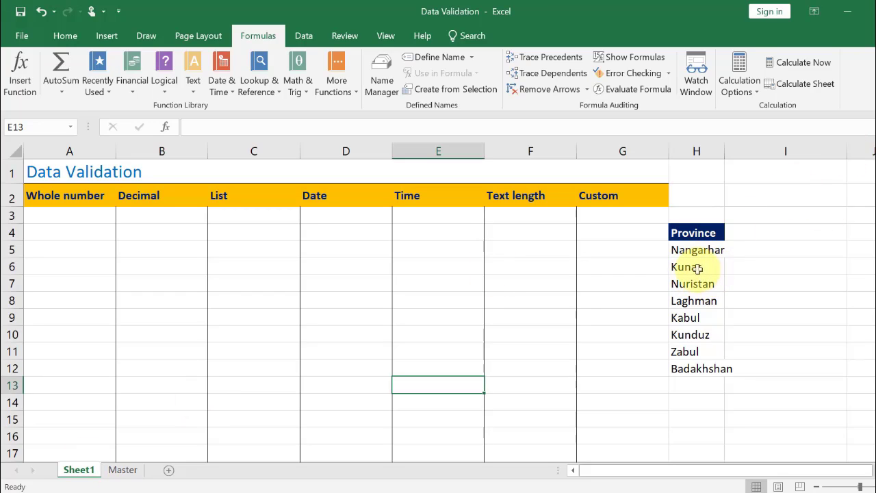
left_click(697, 269)
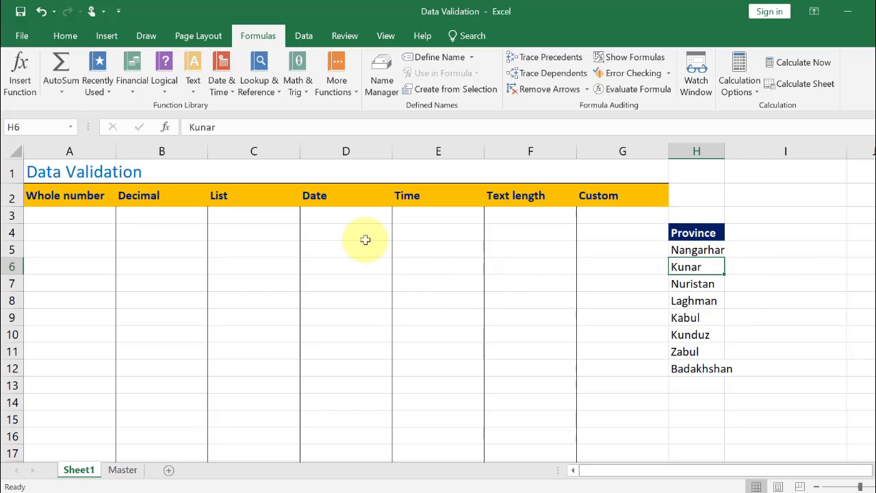
Add a List data validation to cell C3 with the source Yes,No
left_click(274, 218)
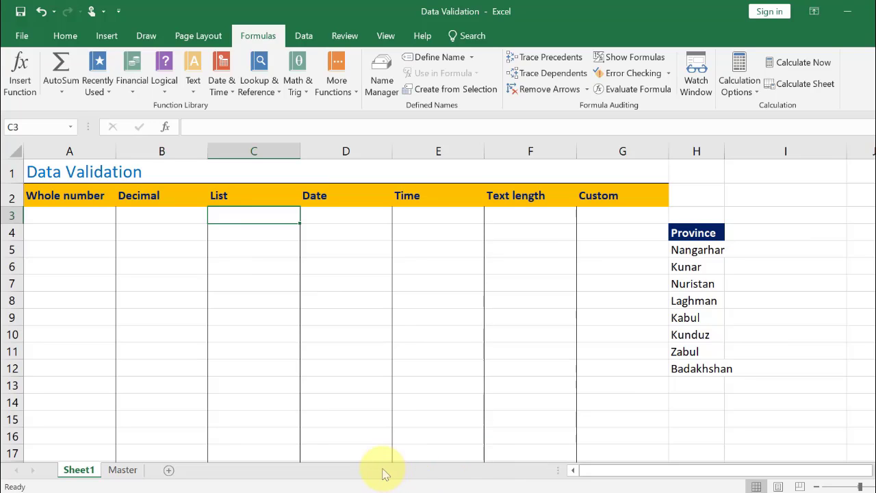
key("alt+d")
key("l")
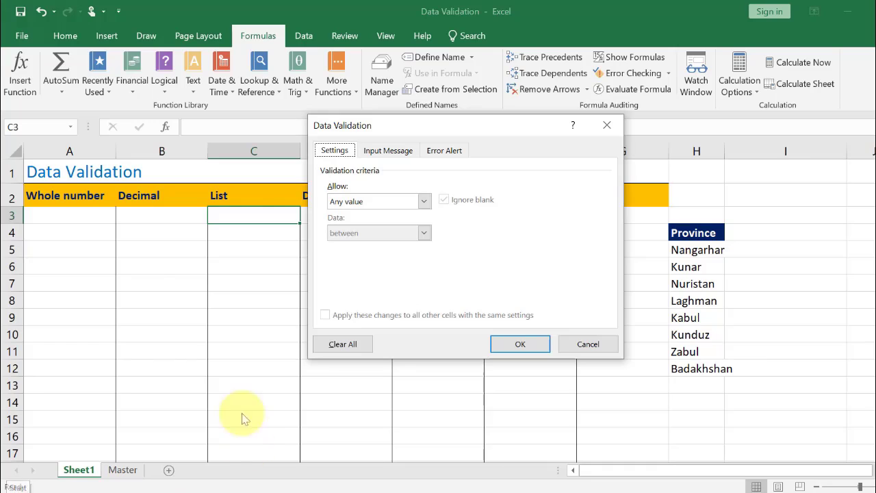
left_click(389, 203)
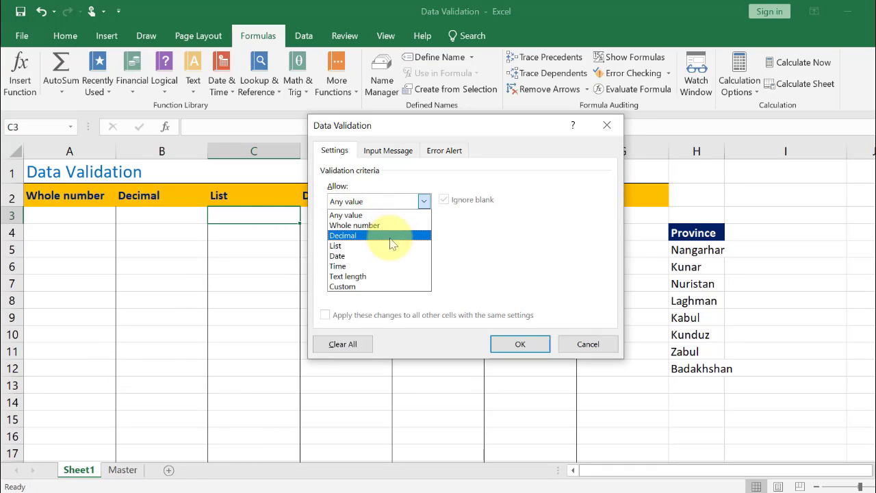
left_click(373, 246)
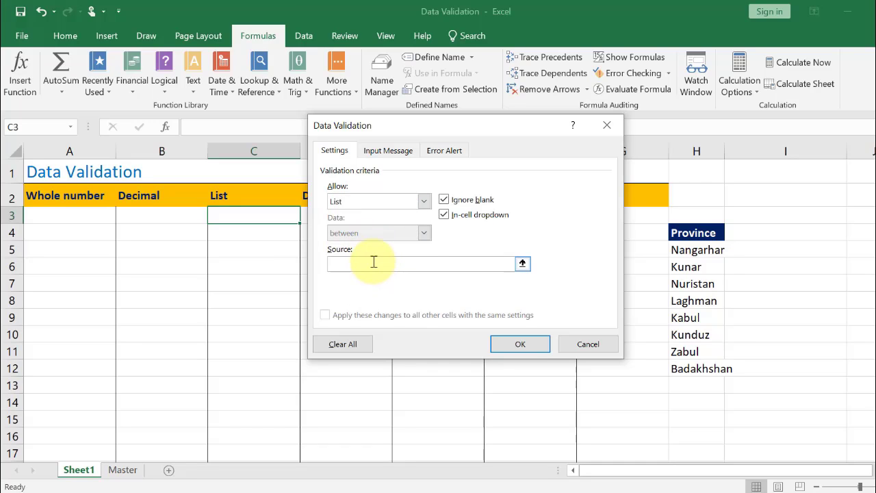
left_click(374, 263)
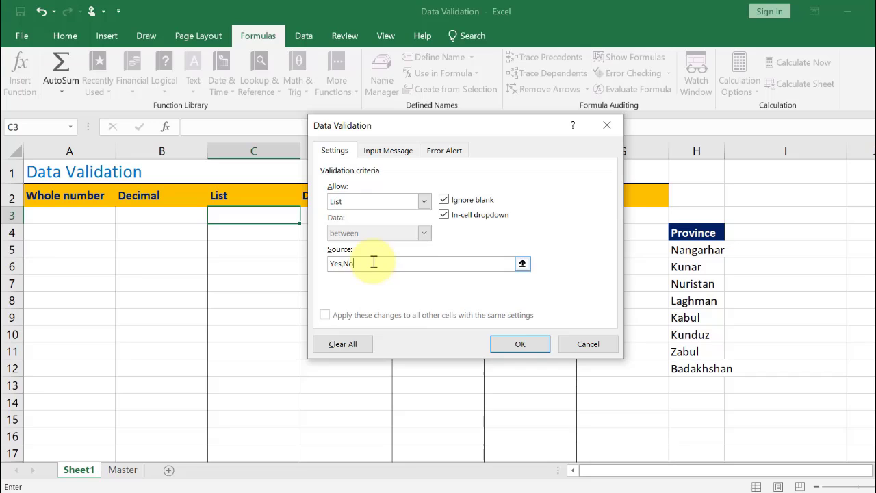
key("Return")
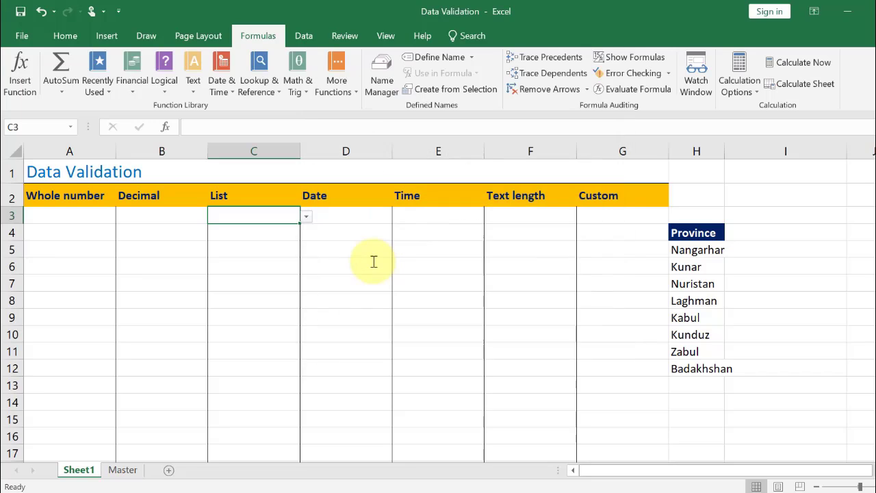
Open C3's dropdown, then try entering dd in C3 and cancel the rejected entry
left_click(307, 217)
key("Escape")
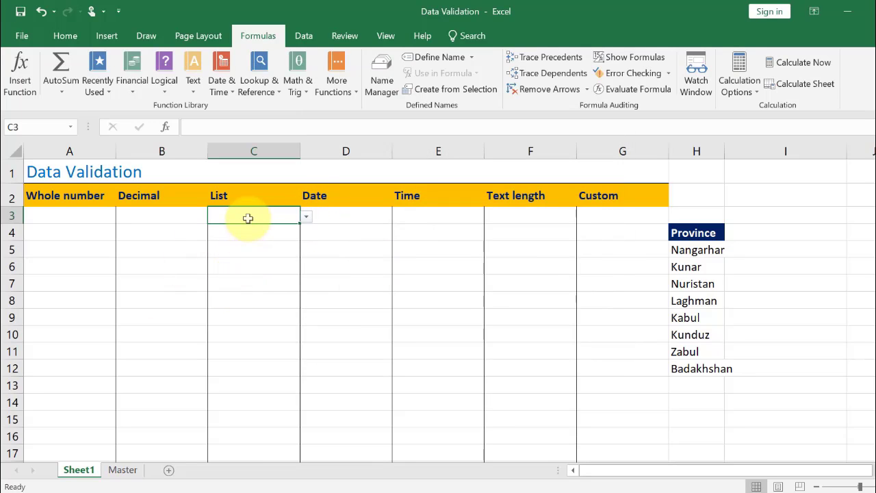
type("dd")
key("Return")
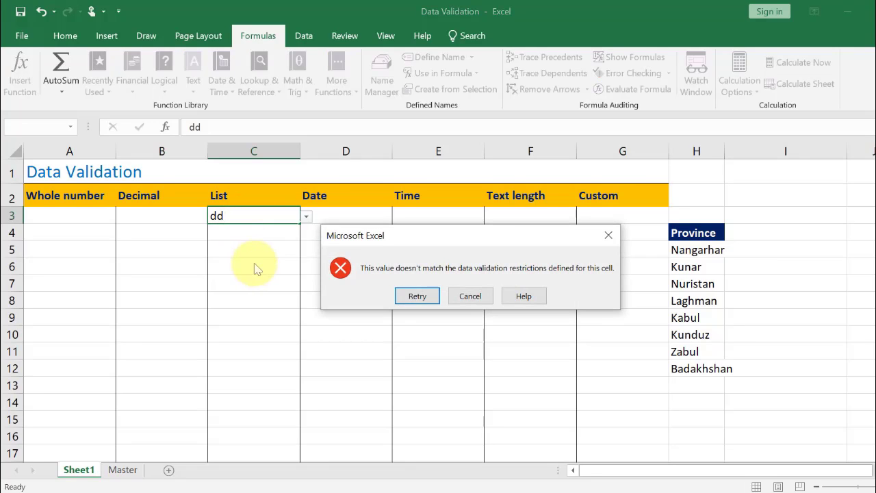
left_click(470, 296)
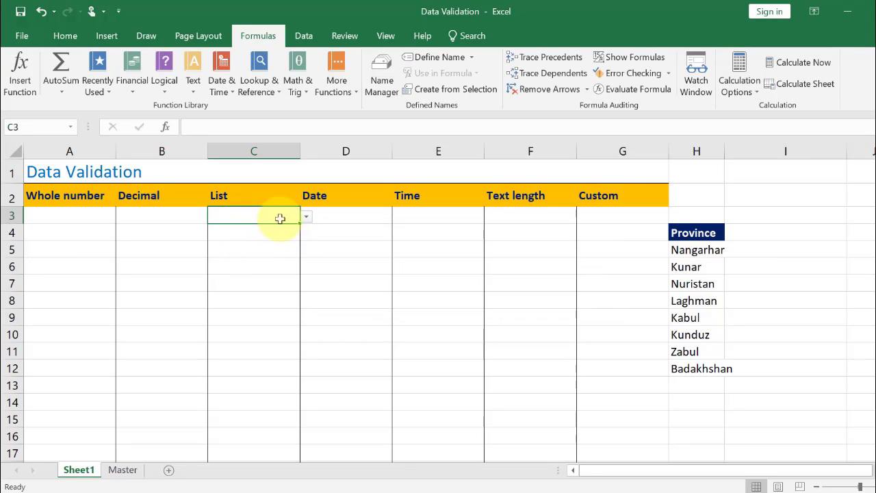
Pick No from C3's dropdown, then try entering dd again and cancel the rejected entry
left_click(306, 217)
left_click(232, 242)
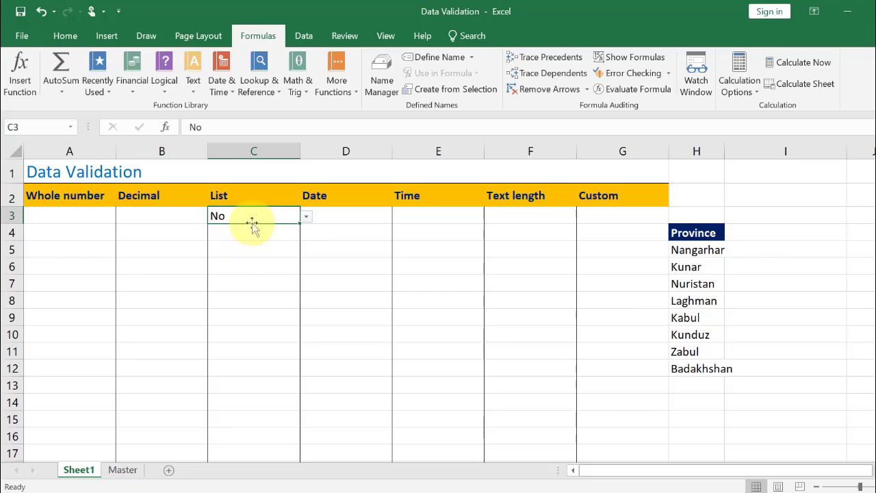
type("dd")
key("Return")
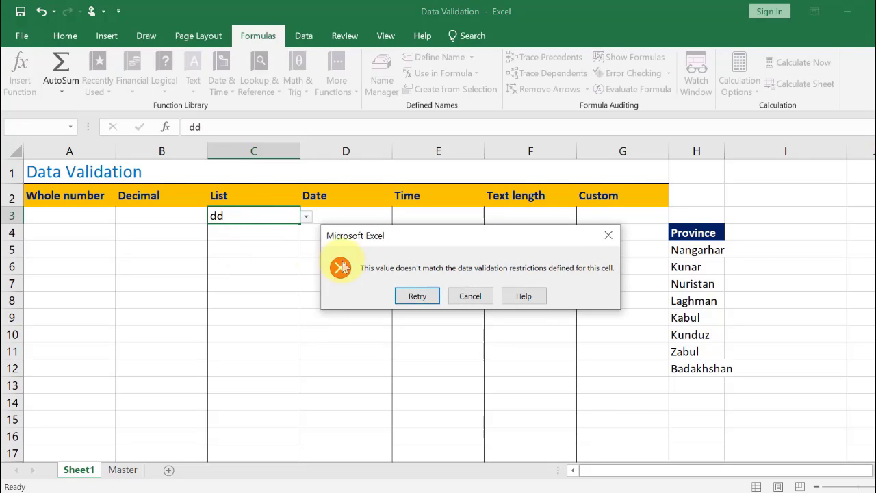
left_click(471, 297)
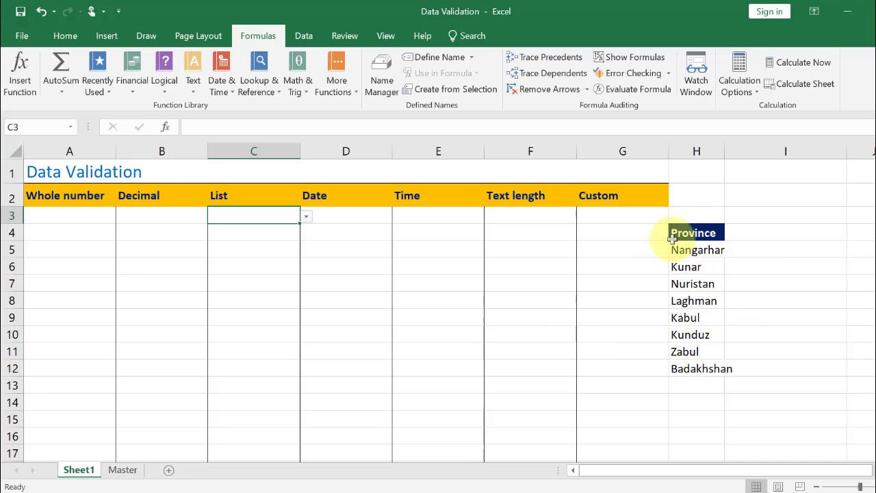
Compare the province list in H5:H12 with the list on the Master sheet
left_click_drag(698, 250, 690, 368)
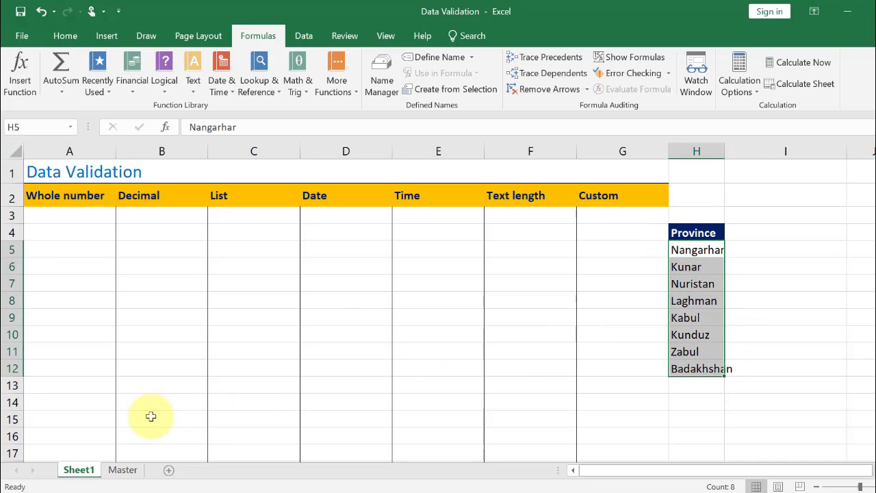
left_click(123, 470)
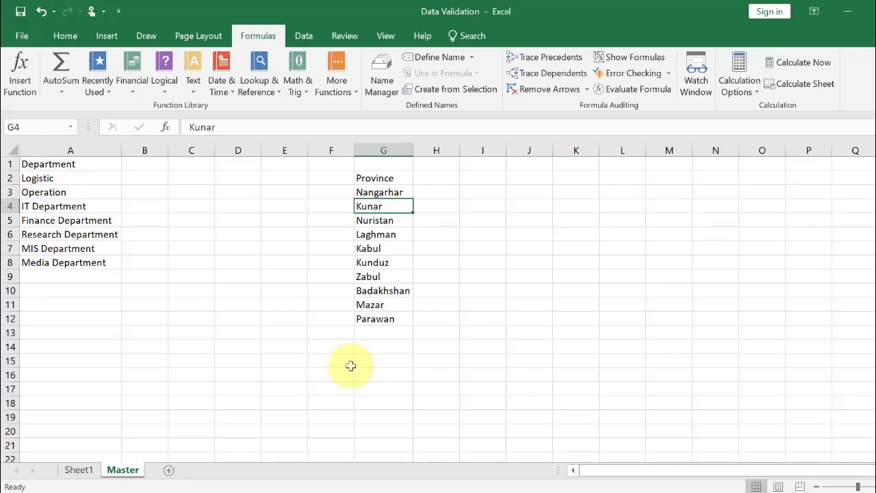
left_click(79, 470)
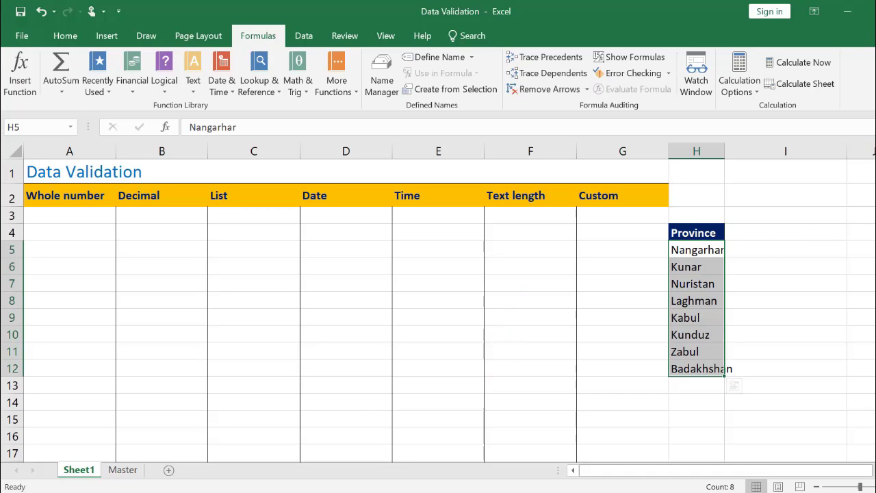
left_click(784, 297)
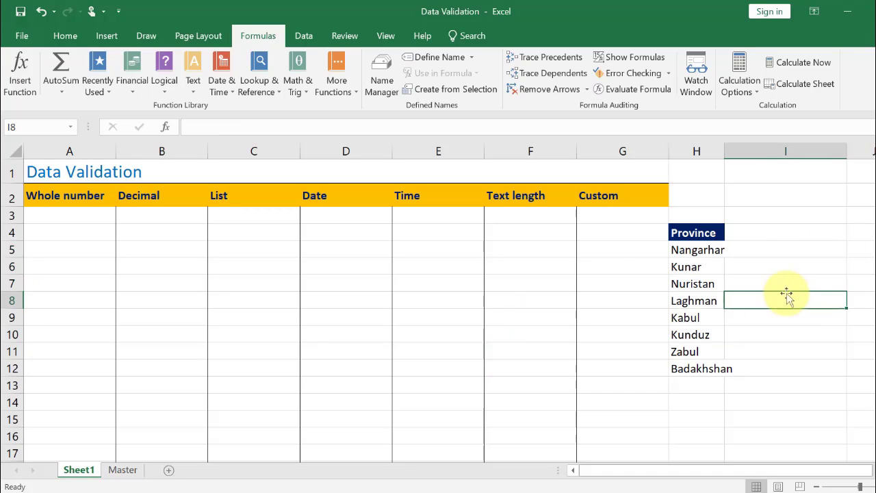
left_click(123, 469)
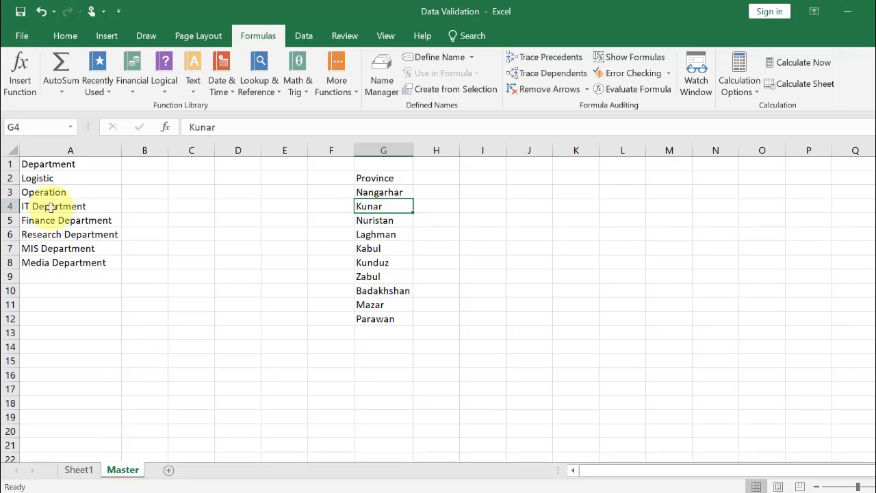
left_click(78, 471)
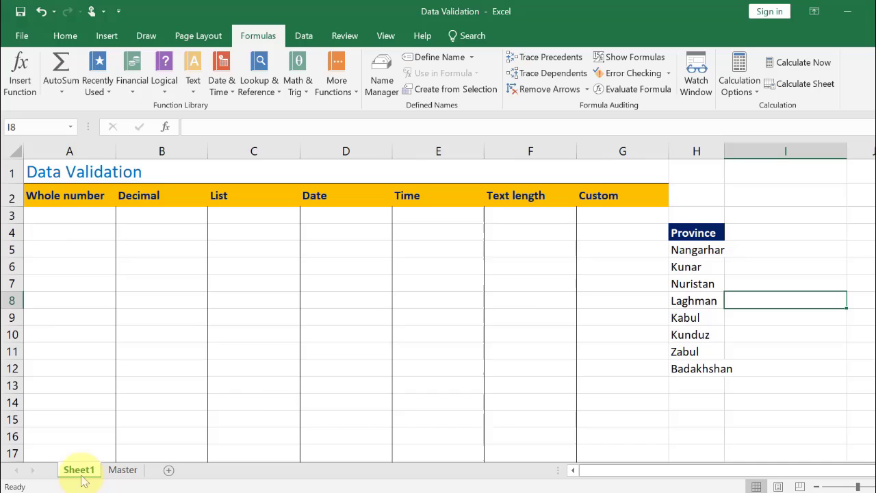
Change C3's list validation source to the range $H$5:$H$12 and check the dropdown's province choices
left_click(282, 217)
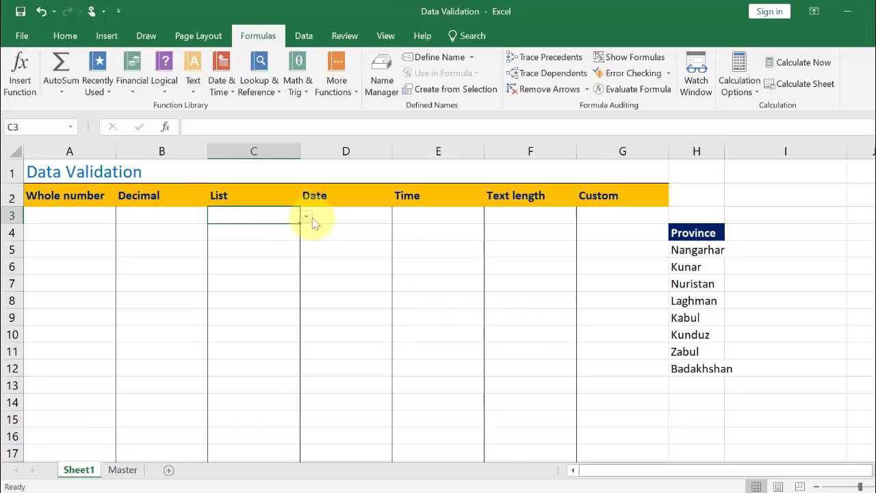
left_click(303, 36)
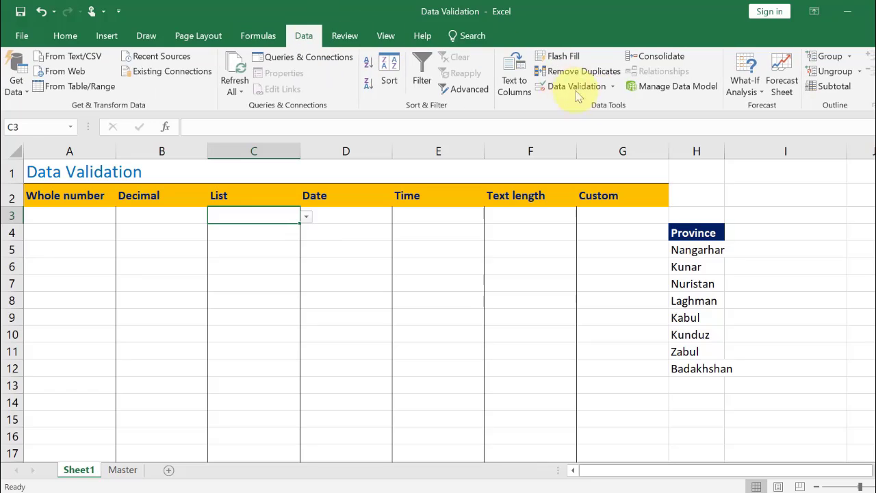
left_click(571, 88)
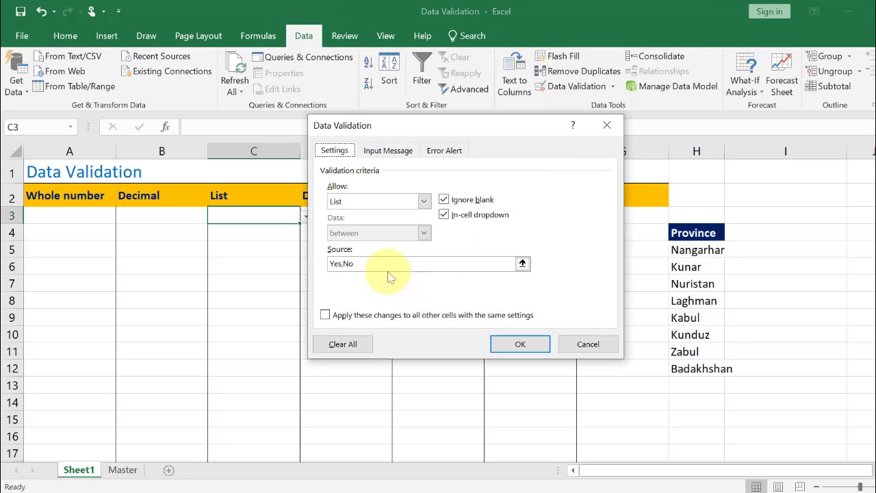
left_click(523, 264)
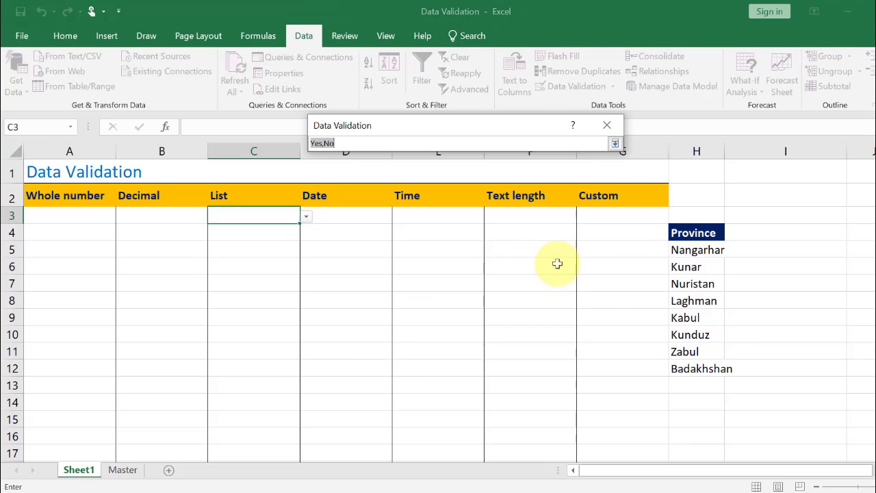
left_click_drag(687, 252, 675, 370)
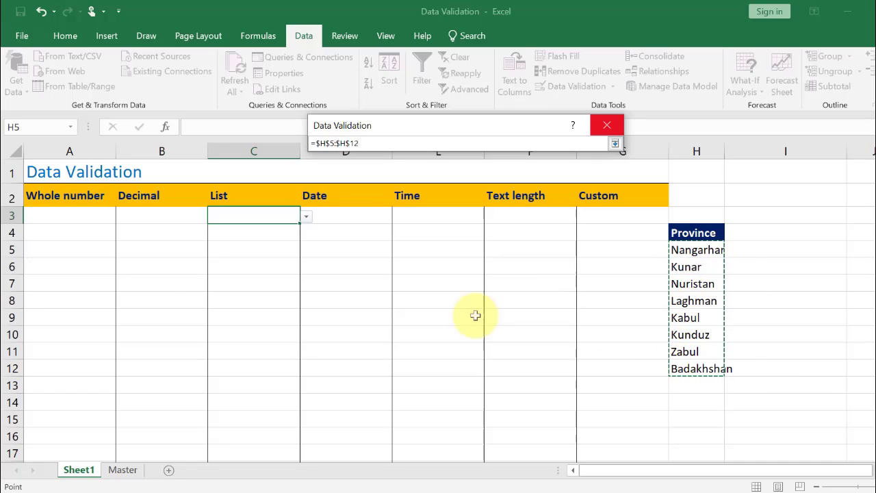
left_click(614, 143)
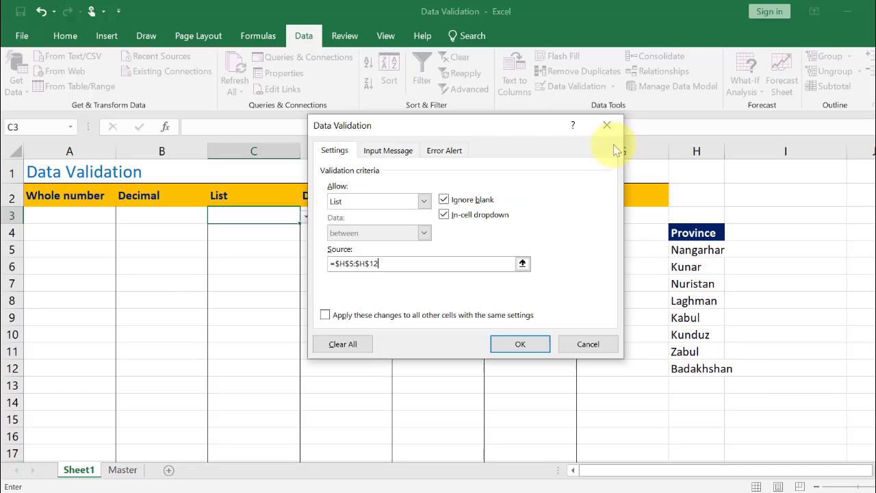
left_click(522, 344)
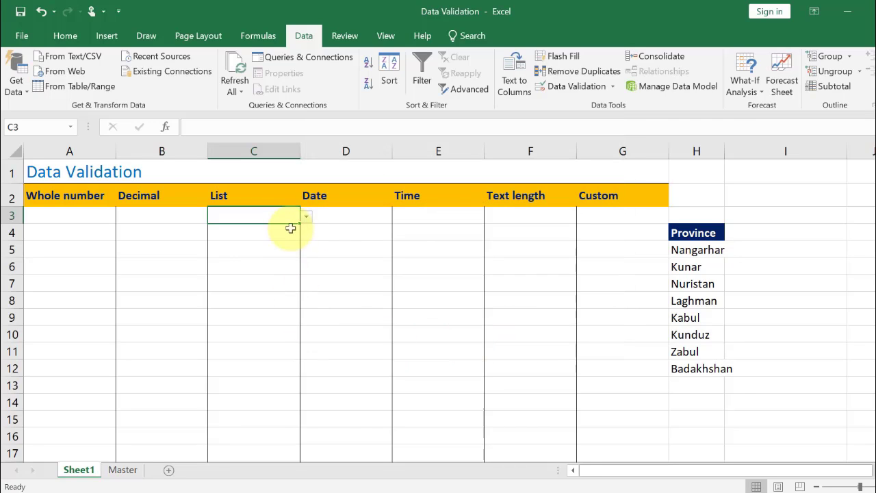
left_click(308, 217)
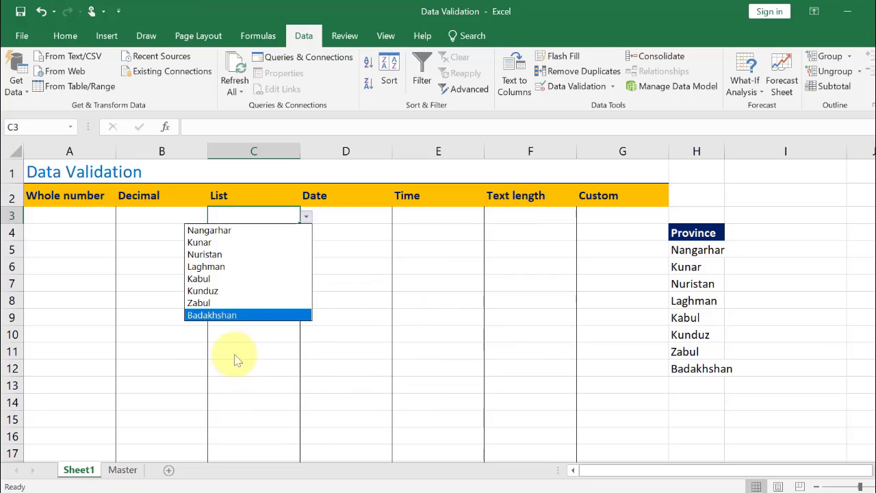
left_click(256, 371)
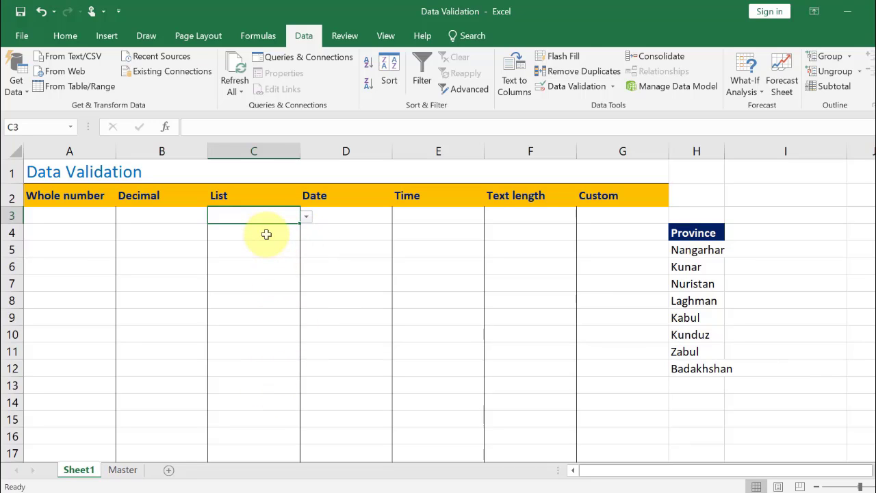
Copy C3 and paste only its validation into C4:C17
key("ctrl+c")
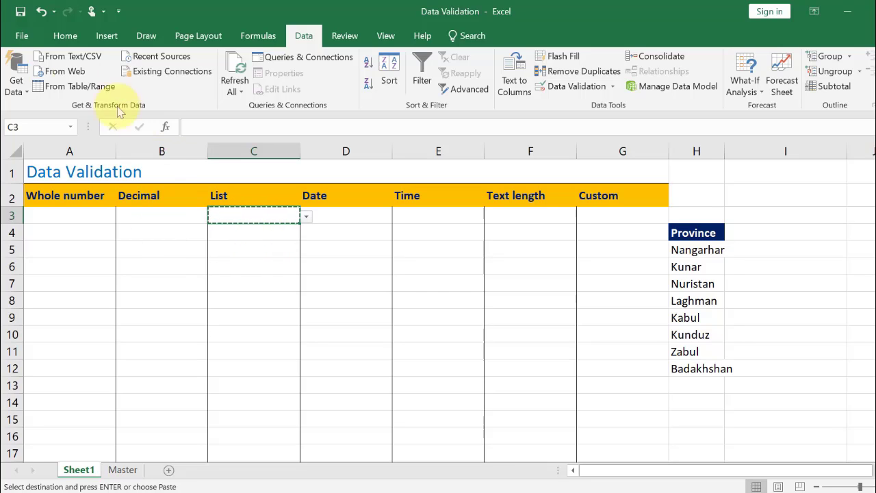
left_click(64, 36)
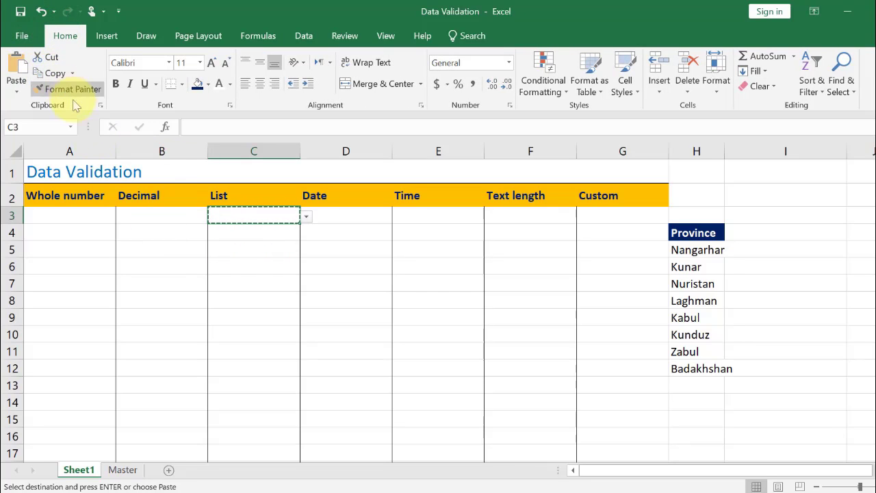
left_click_drag(272, 217, 276, 450)
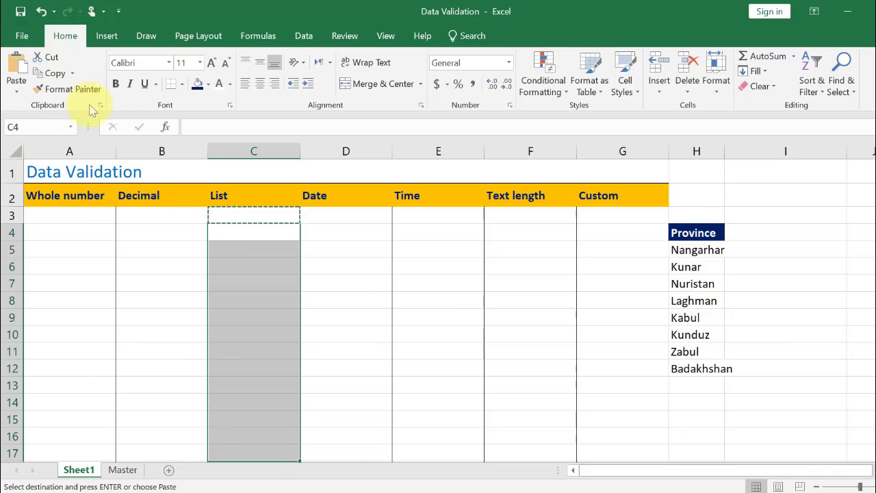
left_click(19, 98)
left_click(63, 247)
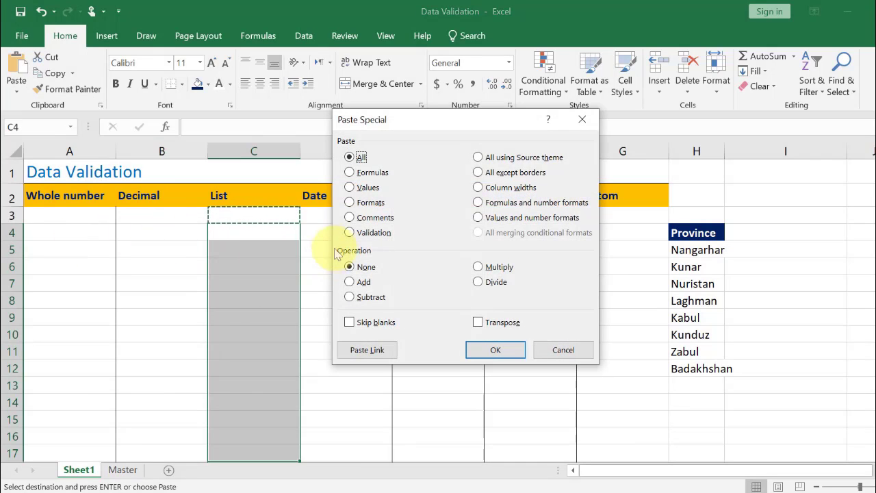
left_click(351, 232)
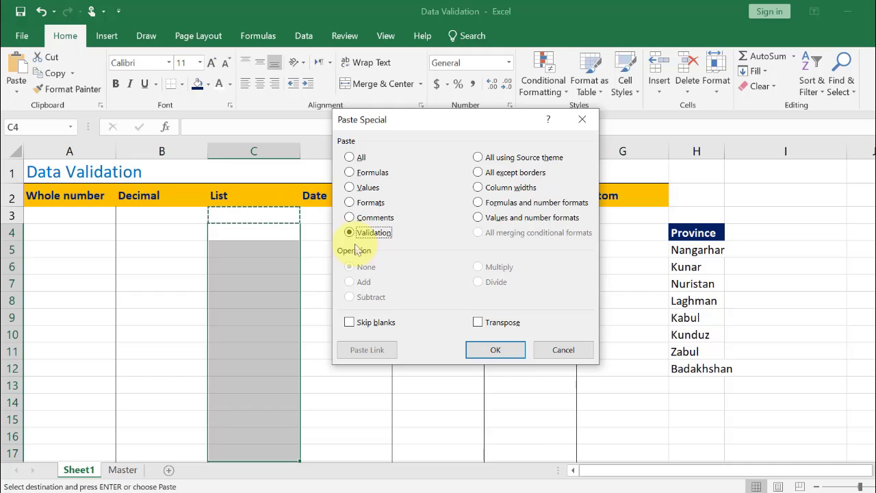
left_click(506, 351)
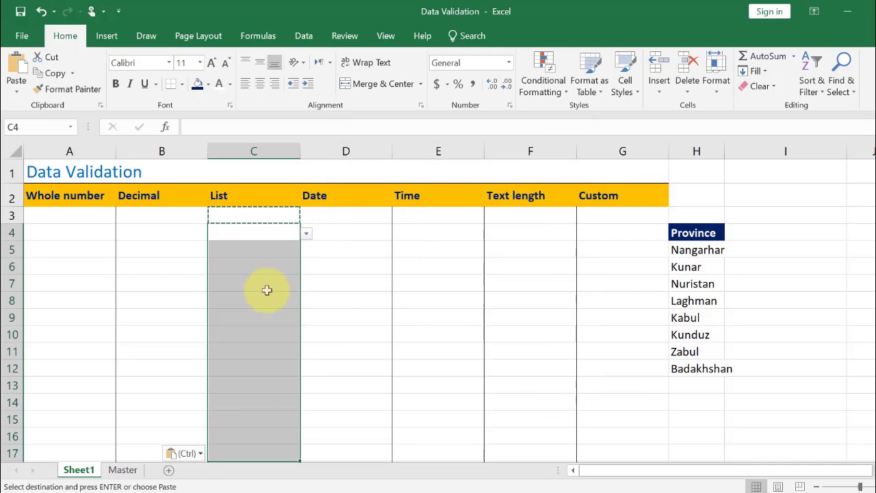
Open C4's dropdown to check its province choices
left_click(290, 248)
left_click(280, 236)
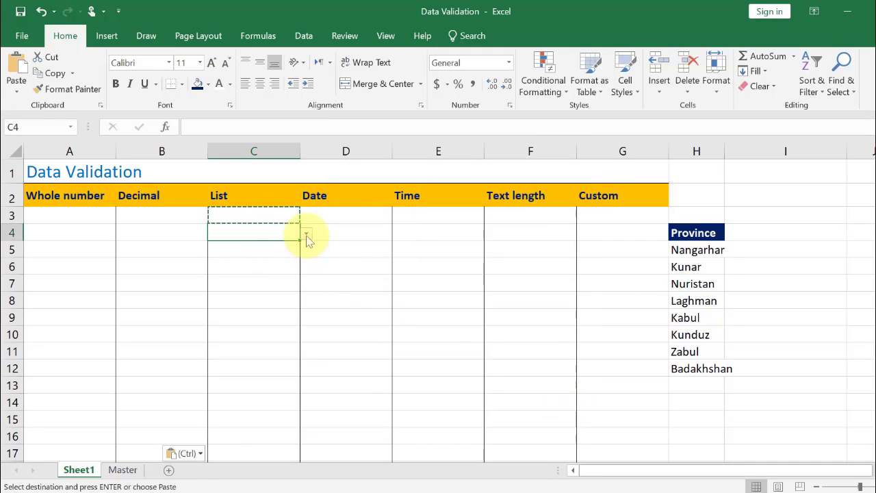
left_click(306, 235)
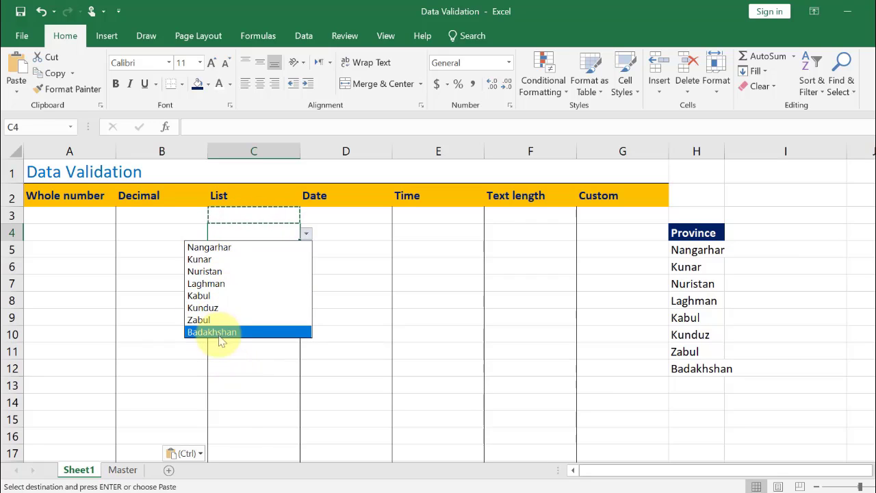
Add Mazar to the province list in H13
left_click(693, 381)
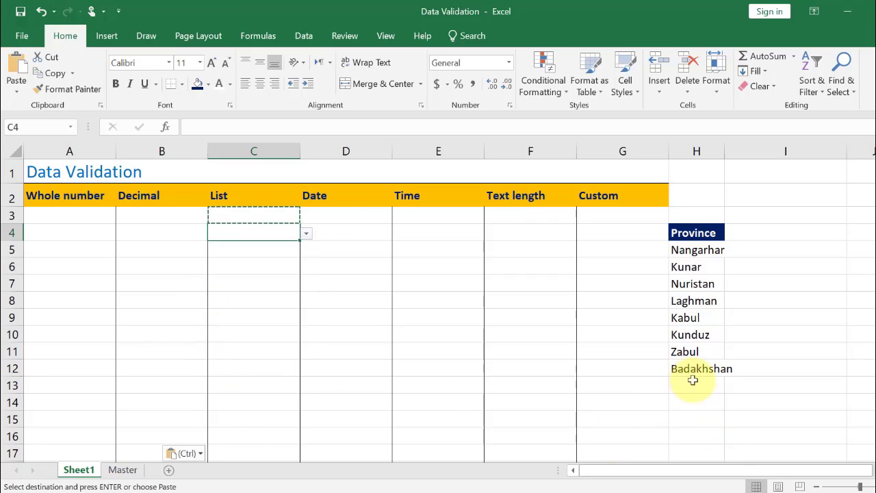
left_click(693, 381)
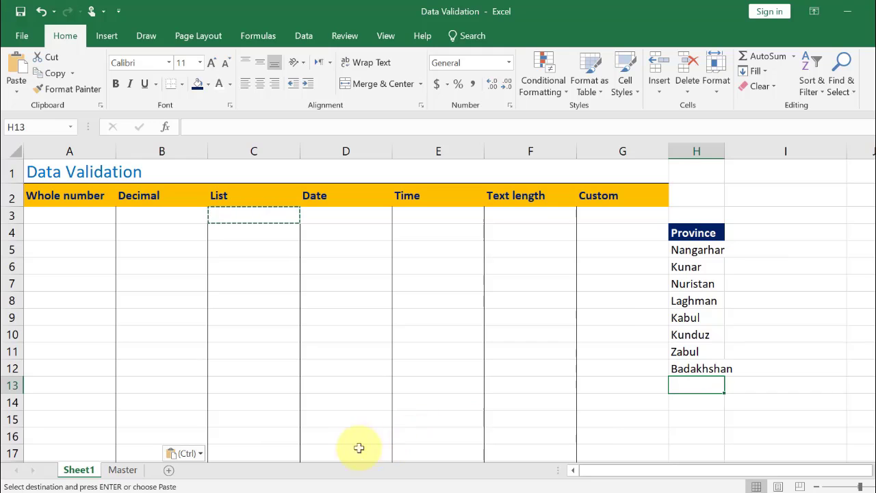
type("Maz")
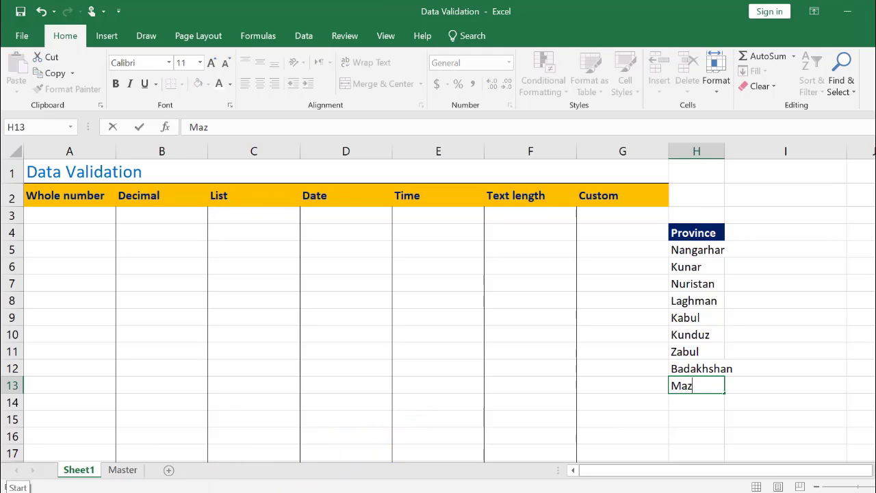
type("ar")
key("Return")
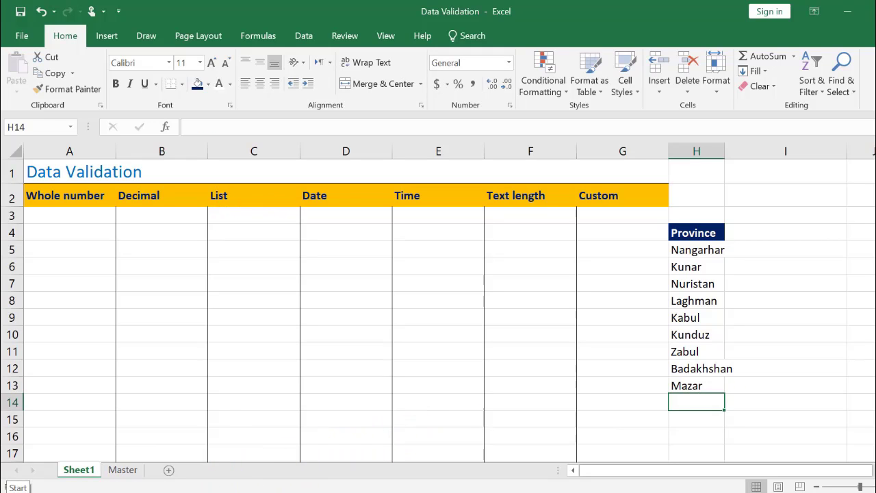
Replace the entry in H13 with Balkh
left_click(678, 386)
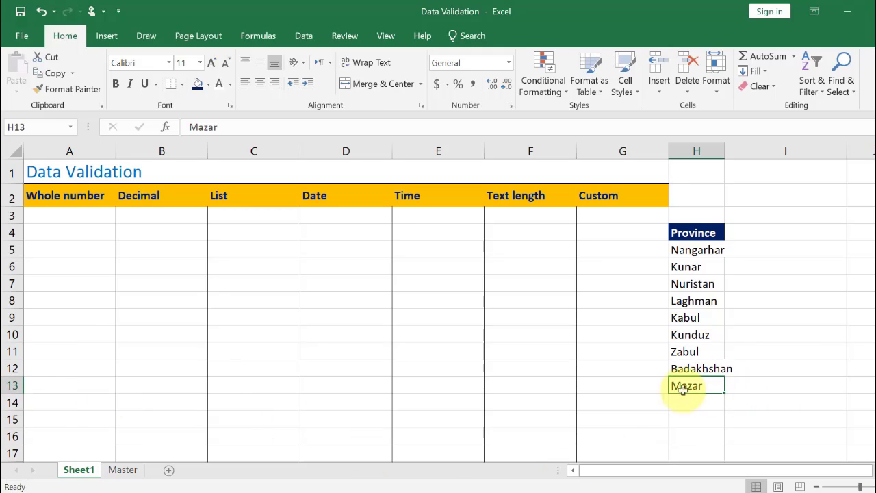
type("B")
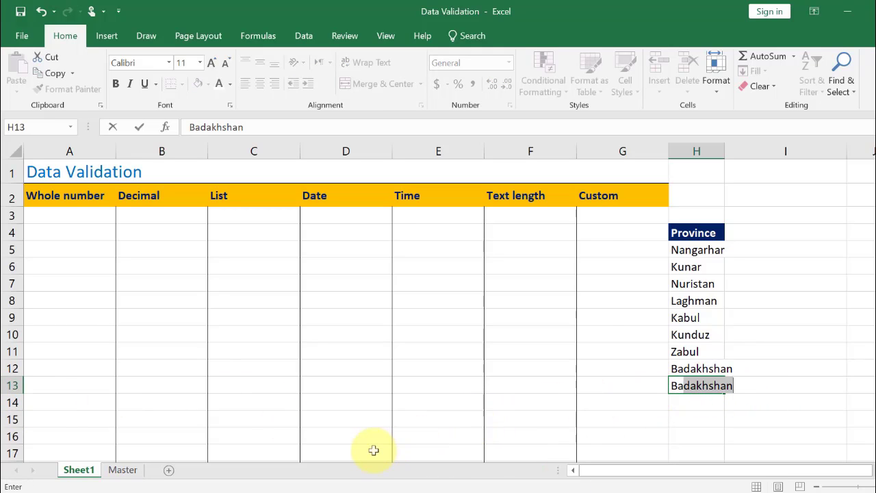
type("alkh")
key("Return")
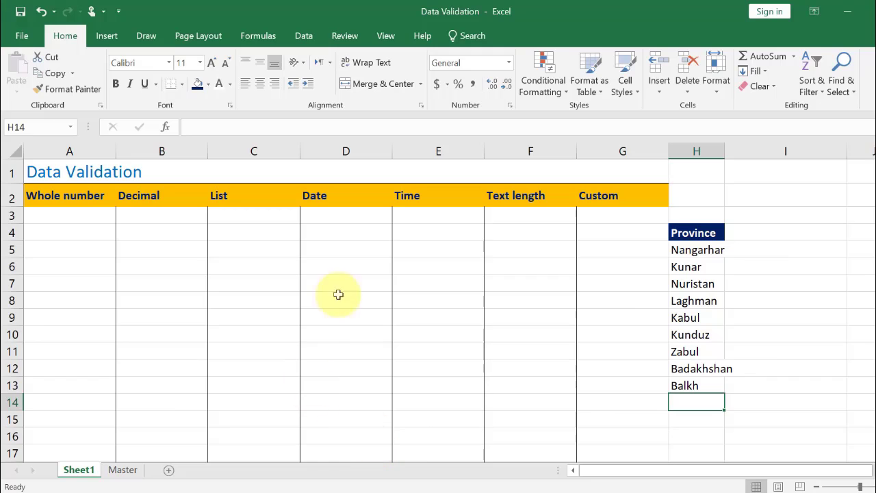
Open C3's dropdown to check whether it includes the new province
left_click(298, 220)
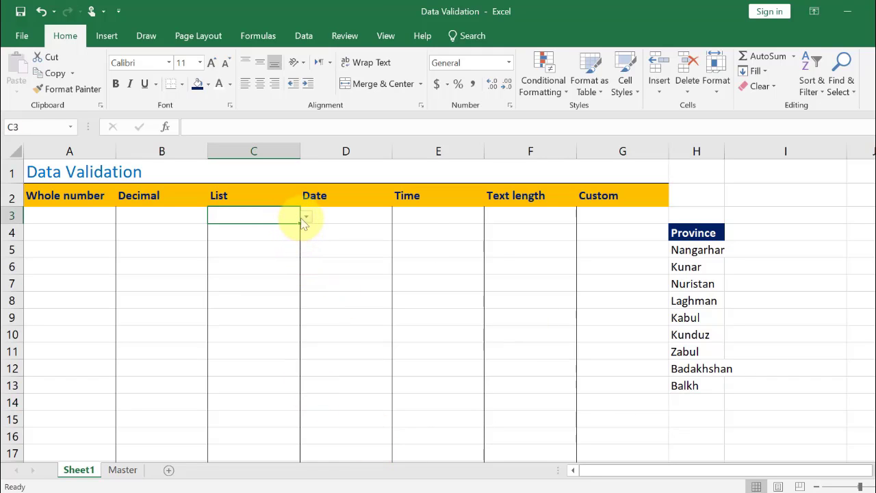
left_click(305, 217)
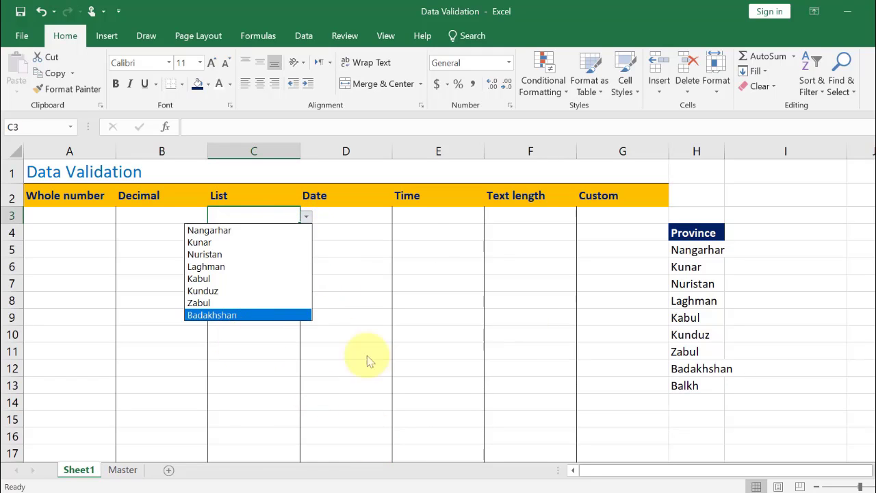
key("Escape")
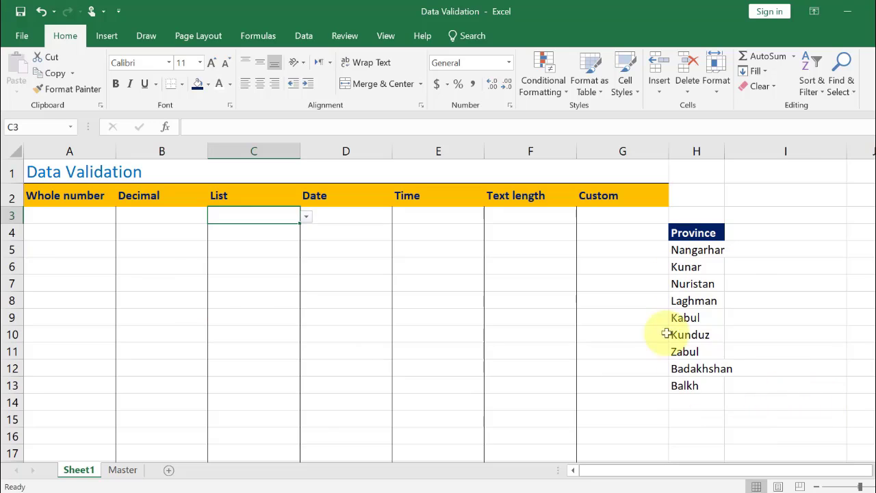
Move Balkh above Badakhshan so it sits in H12 within the list range
left_click(689, 386)
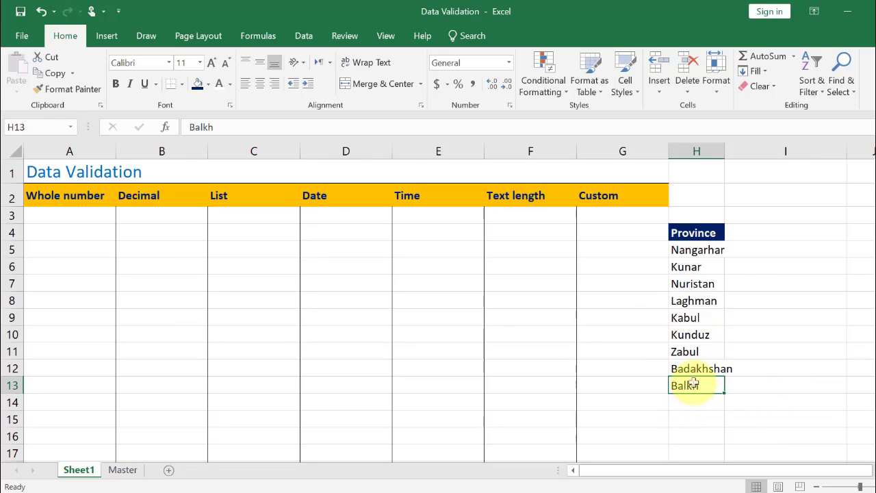
mouse_move(696, 376)
left_mouse_down()
mouse_move(696, 358)
mouse_move(691, 364)
left_mouse_up()
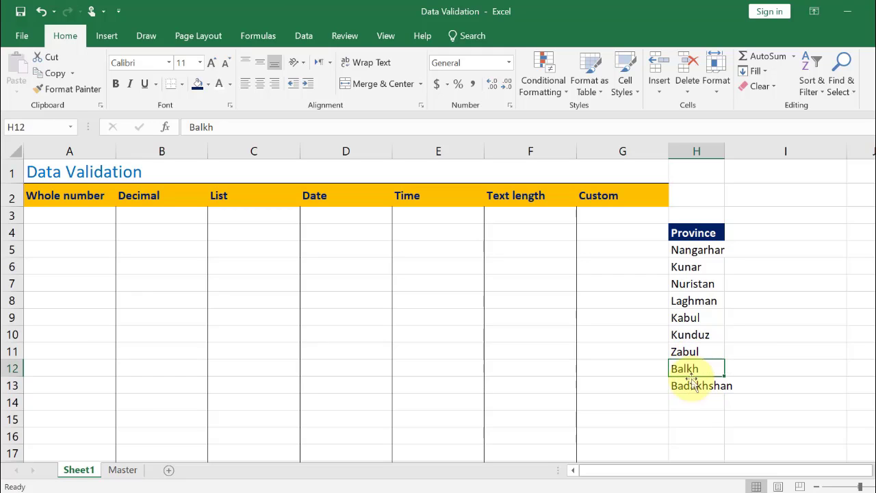
left_click(698, 423)
Open C3's dropdown and scroll through its province choices
left_click(281, 216)
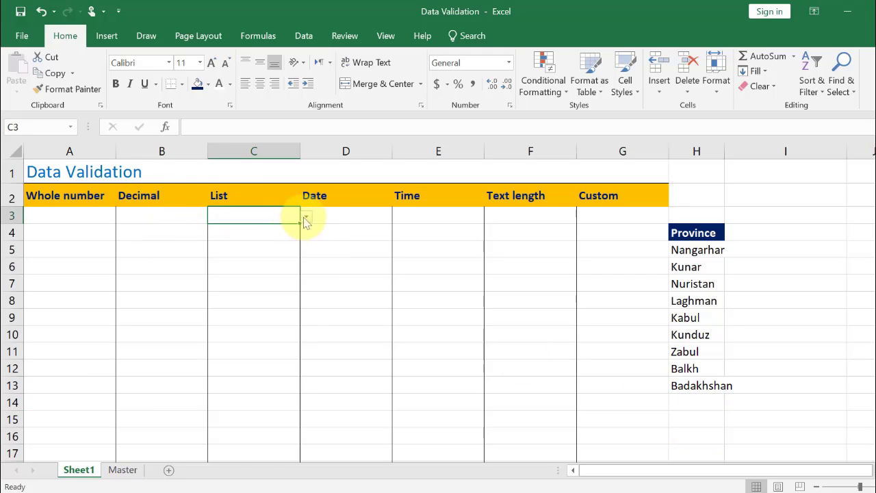
left_click(306, 218)
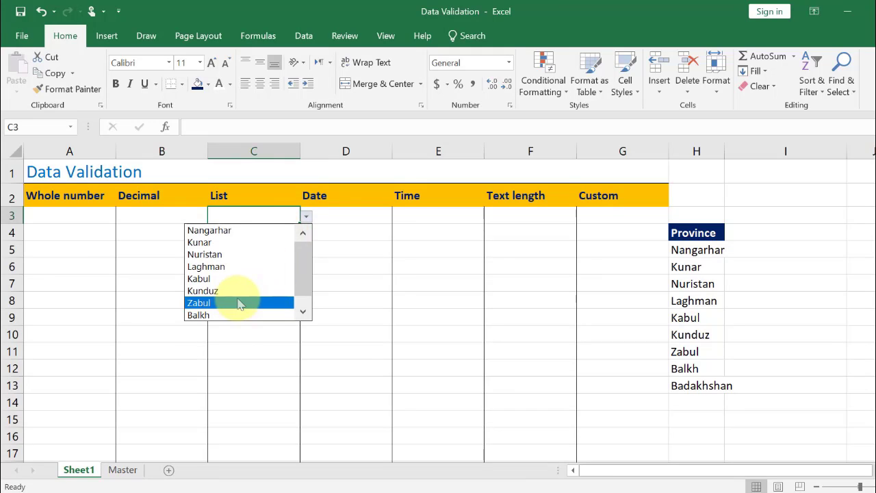
left_click(303, 313)
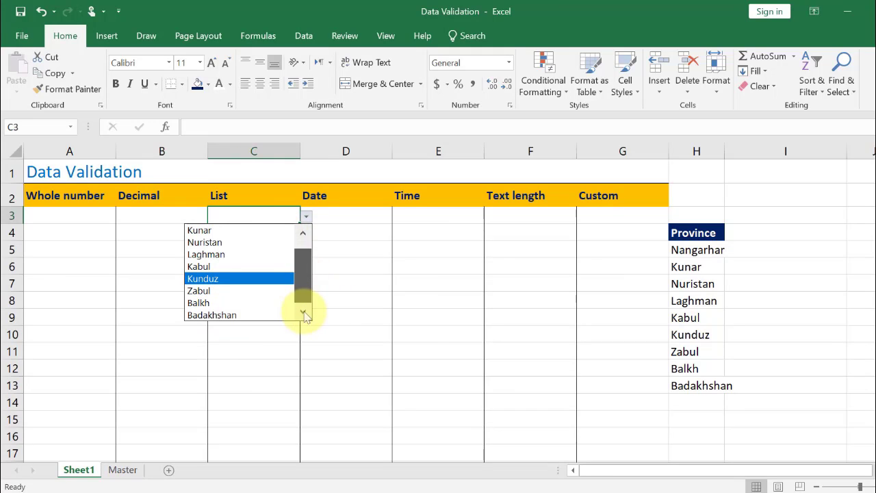
key("Escape")
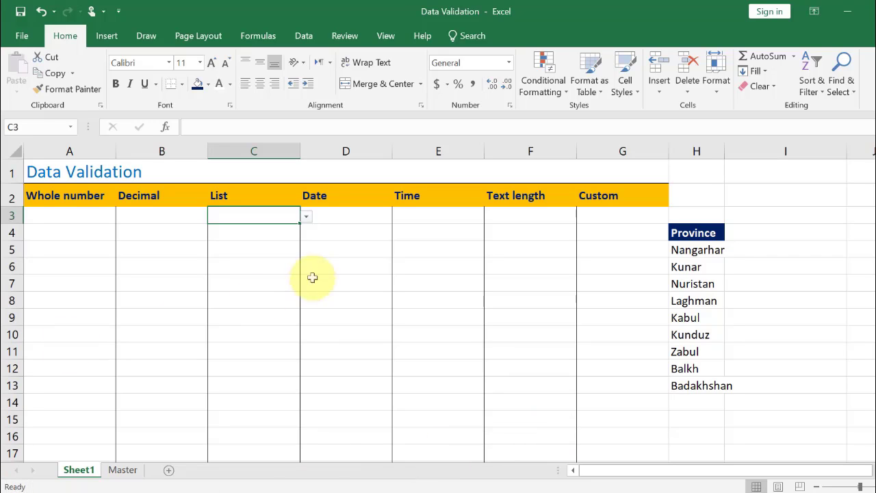
Switch to the Master sheet and select the province list in column G
left_click_drag(236, 264, 228, 456)
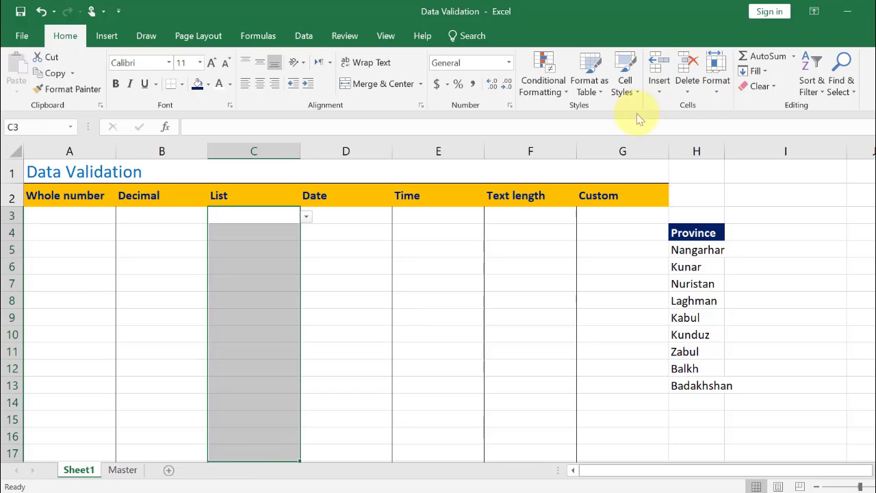
left_click(124, 470)
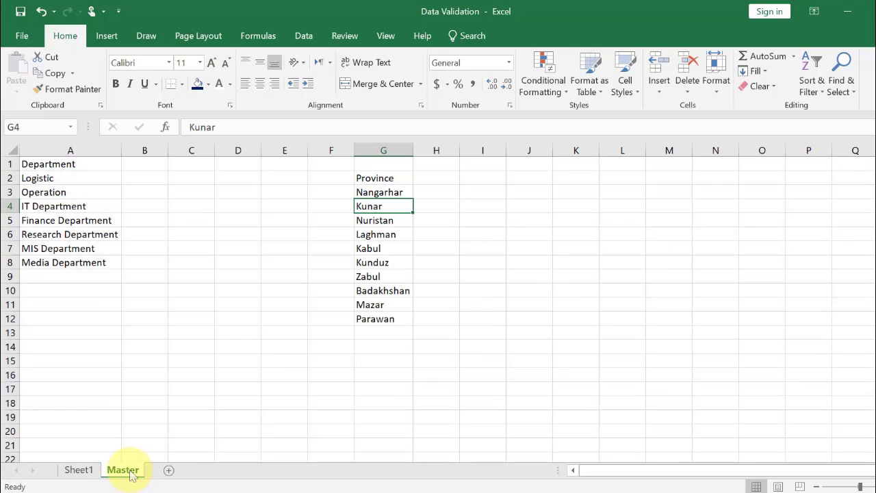
left_click(390, 193)
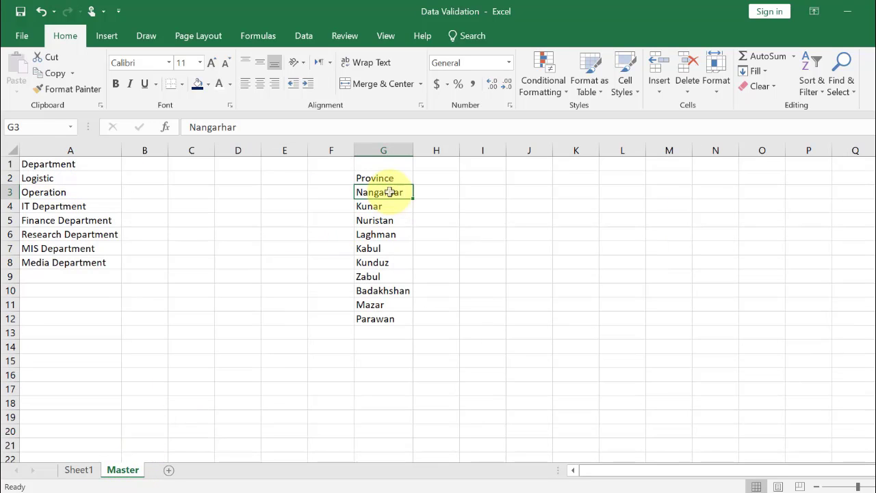
key("ctrl+t")
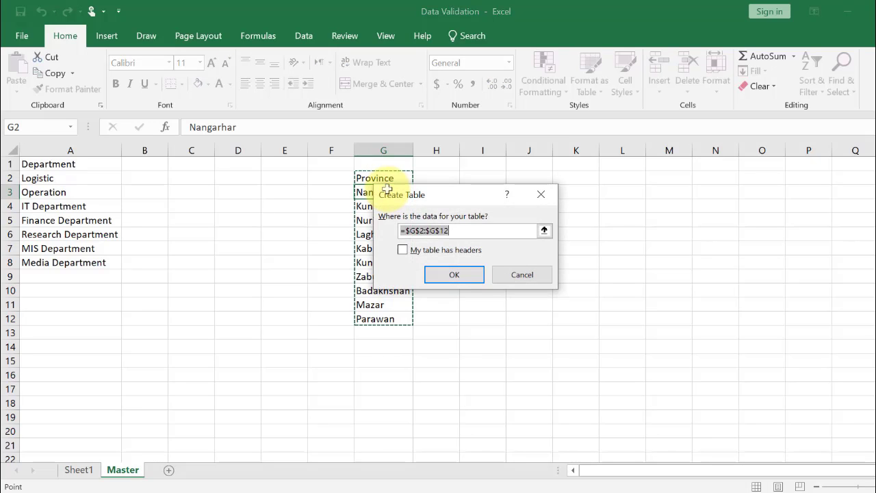
left_click(504, 272)
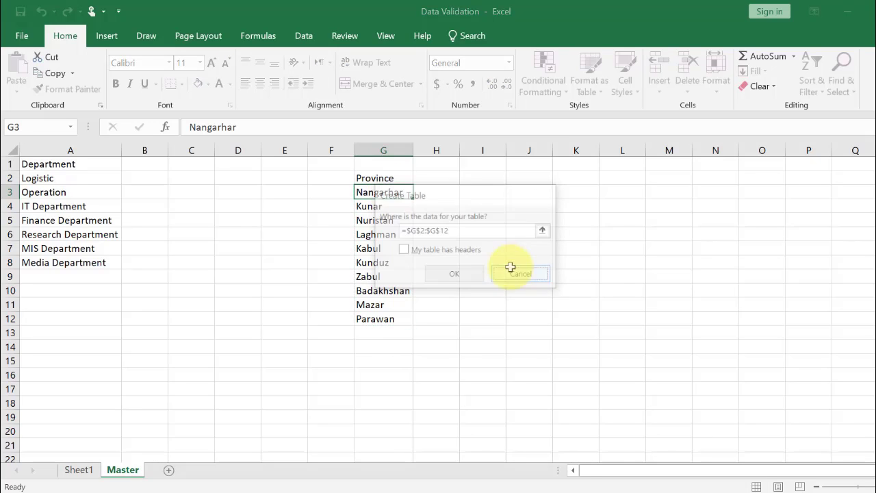
Insert a table from G2:G12 without headers, then undo it
left_click(107, 35)
left_click(117, 75)
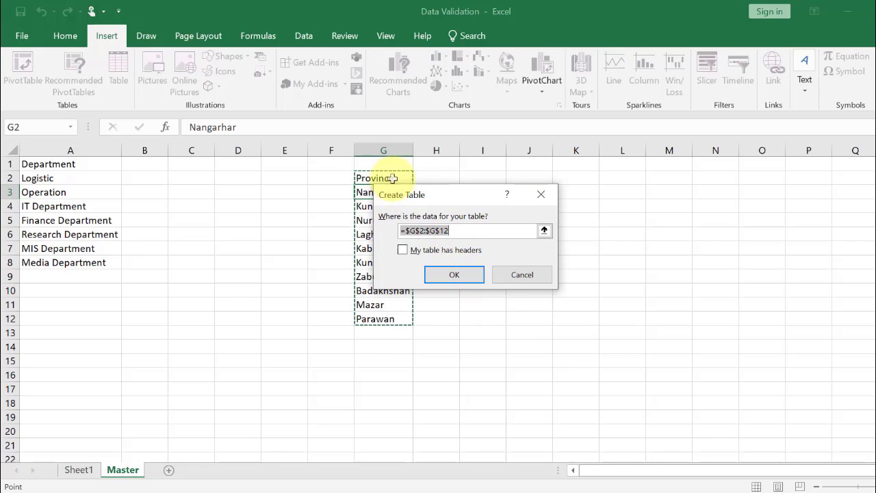
left_click(454, 274)
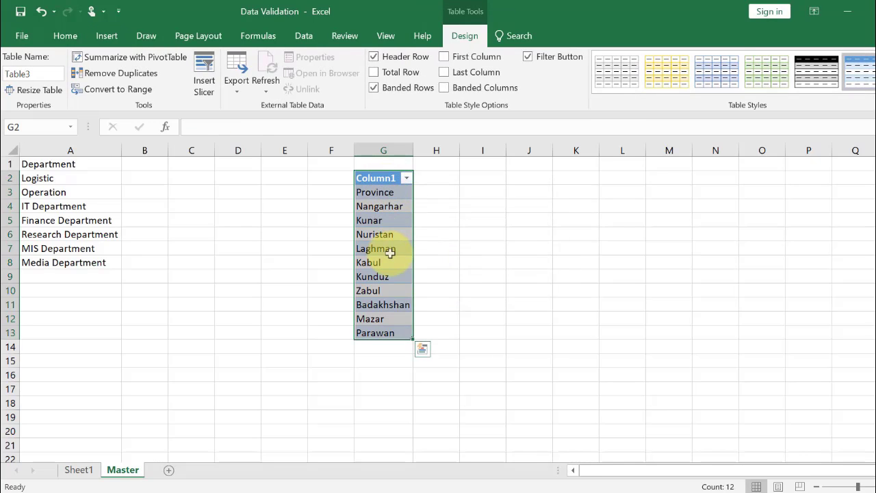
key("ctrl+z")
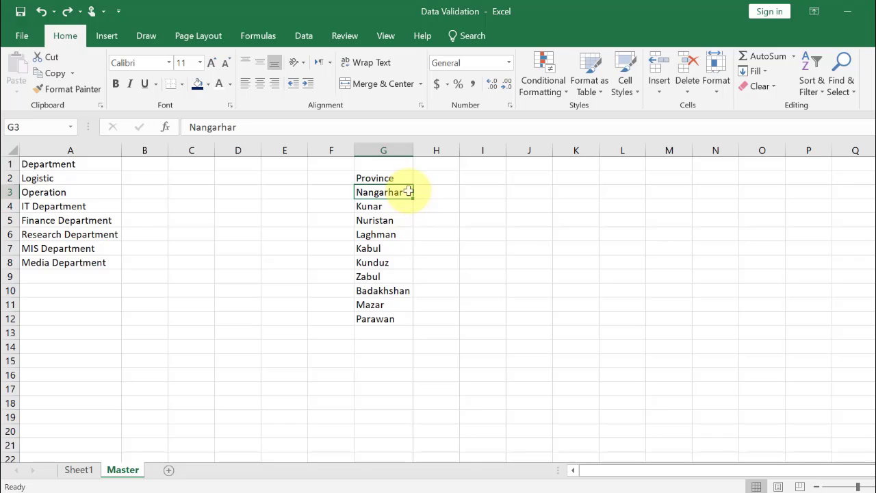
Convert the province list G2:G12 into a table with My table has headers enabled
key("ctrl+t")
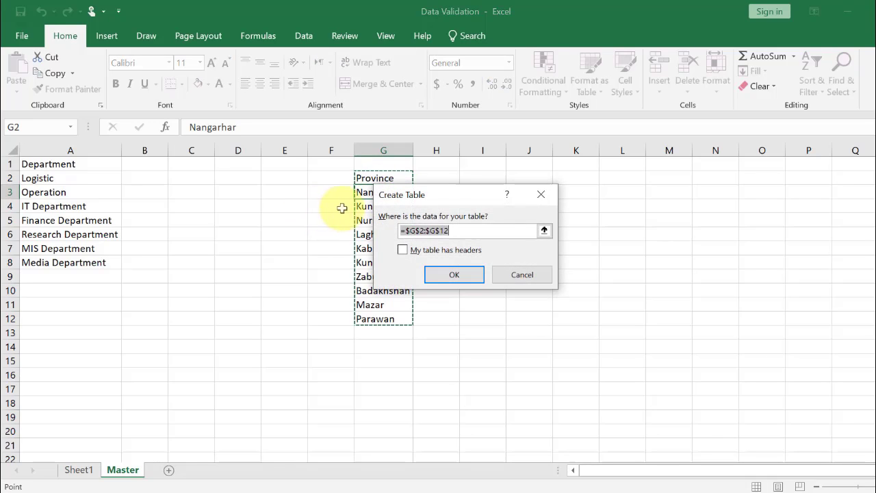
left_click(408, 250)
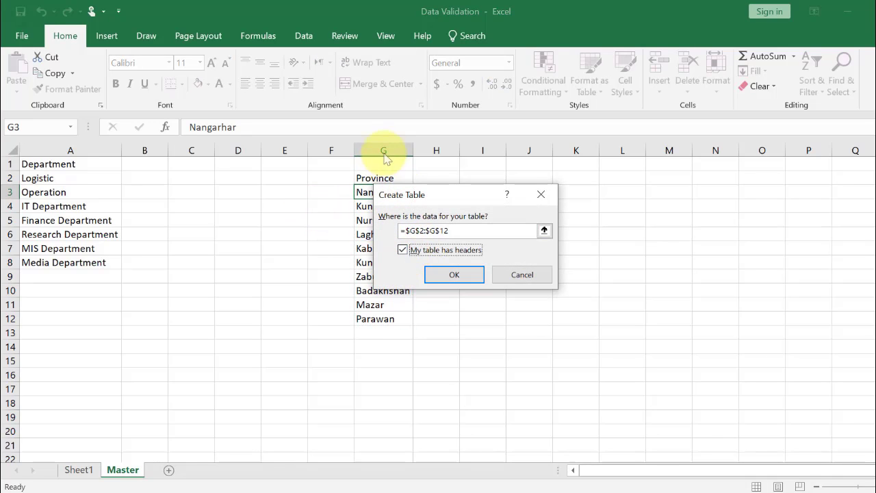
left_click(457, 277)
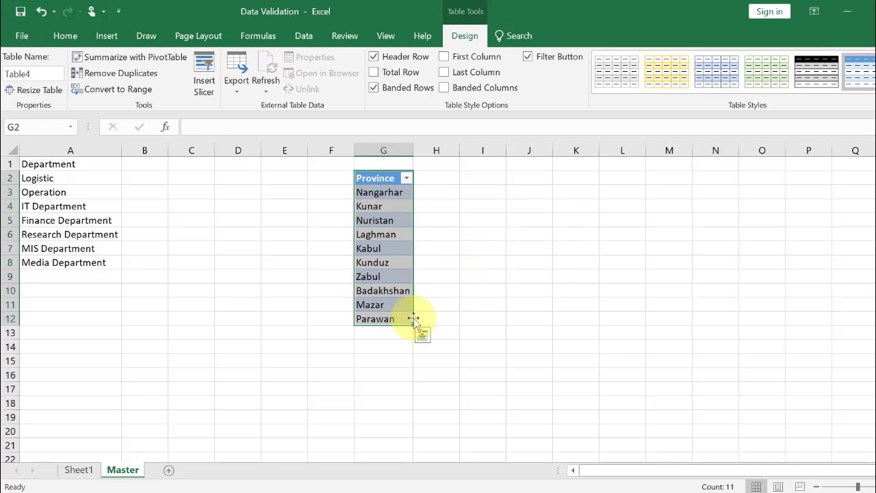
Select the whole Table4 data range on the Master sheet through the name box
left_click(377, 179)
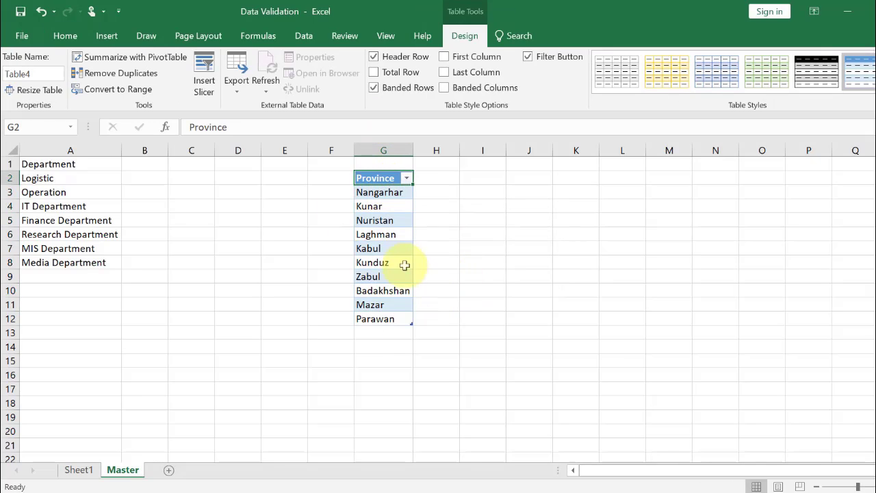
left_click(385, 333)
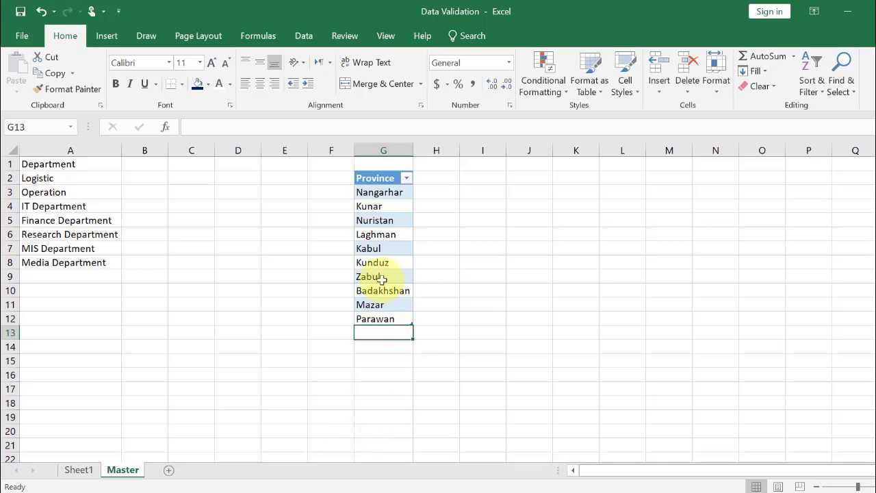
left_click(371, 180)
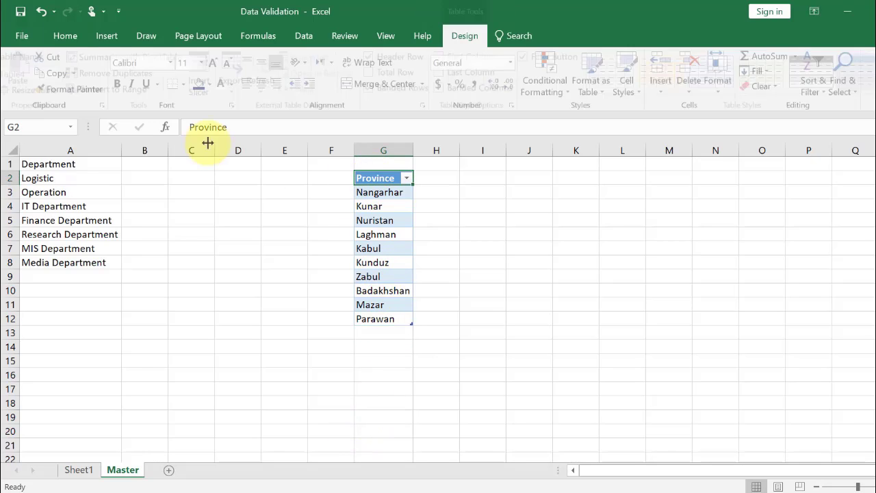
left_click(70, 127)
left_click(51, 145)
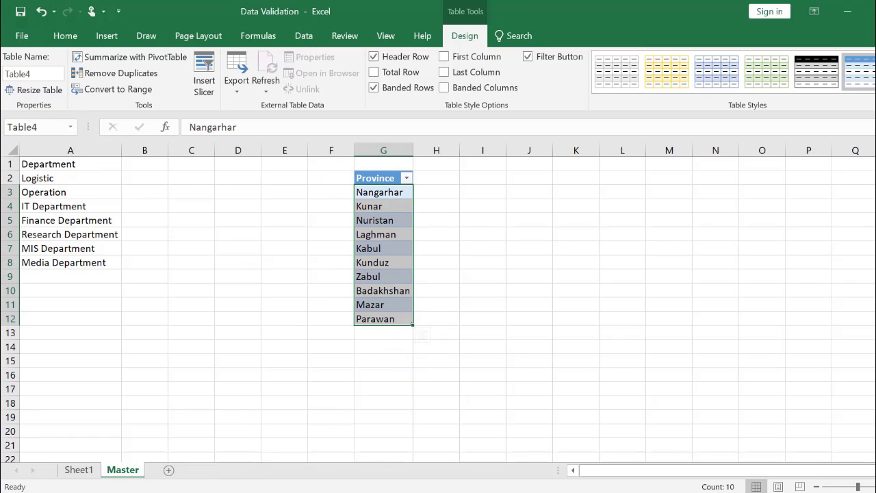
On Sheet1, select the List column cells from C3 downward and try setting the validation list source to =Table4
left_click(78, 471)
left_click(266, 213)
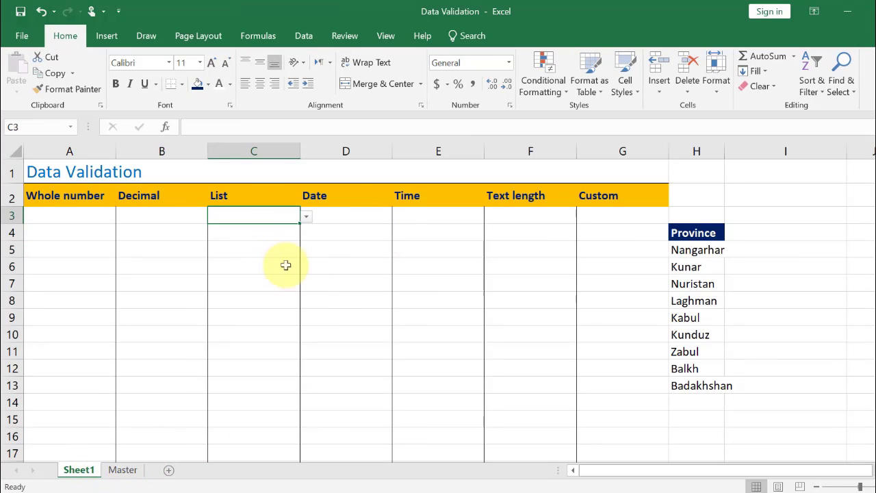
left_click_drag(286, 214, 256, 452)
left_click(303, 36)
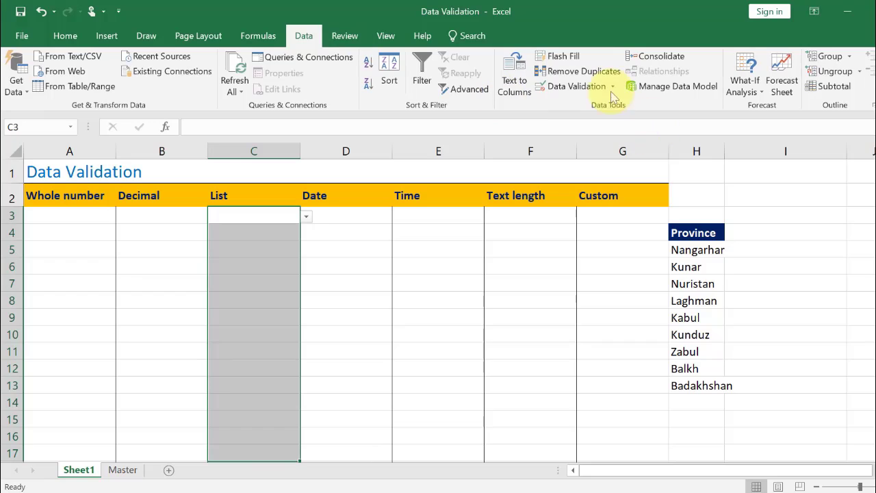
left_click(566, 85)
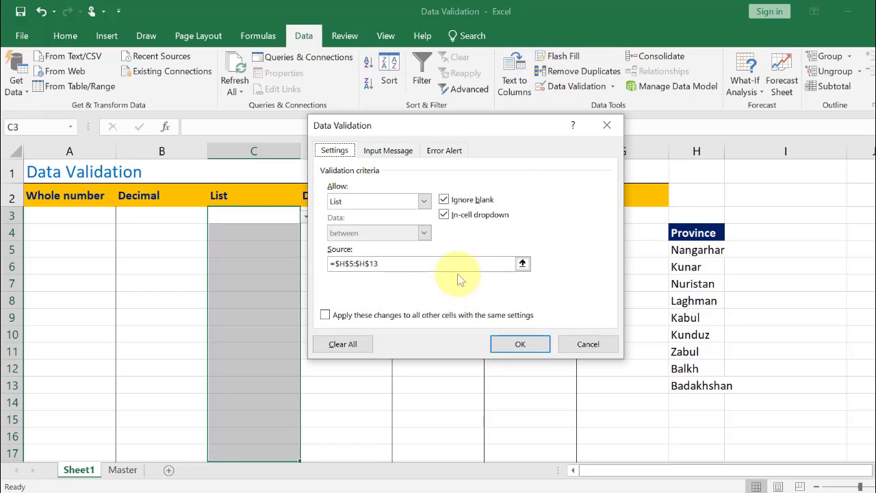
left_click_drag(419, 267, 336, 267)
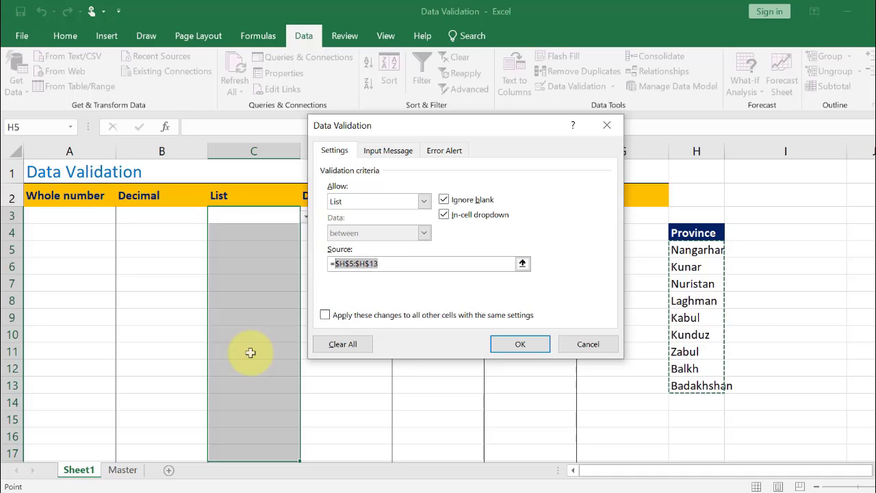
type("Table4")
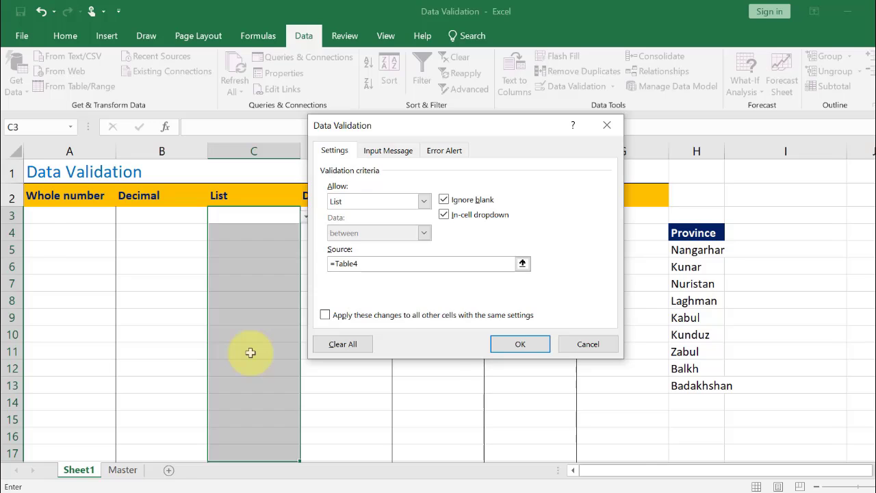
key("Return")
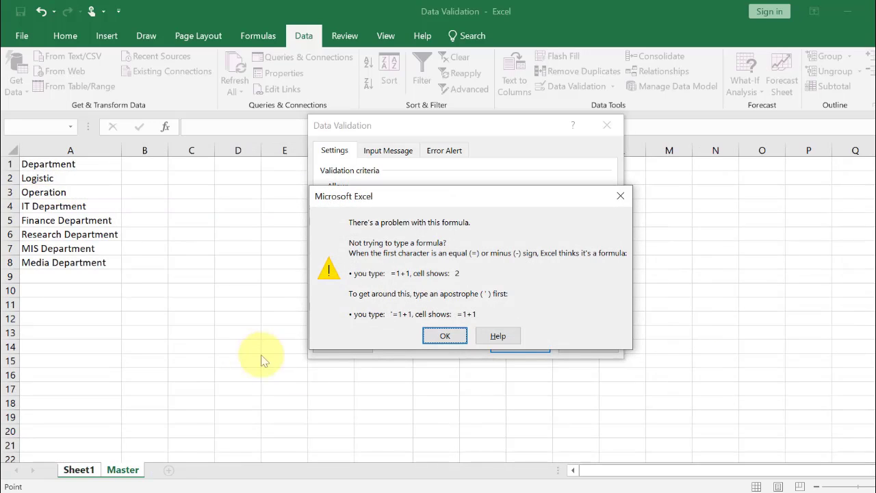
left_click(445, 336)
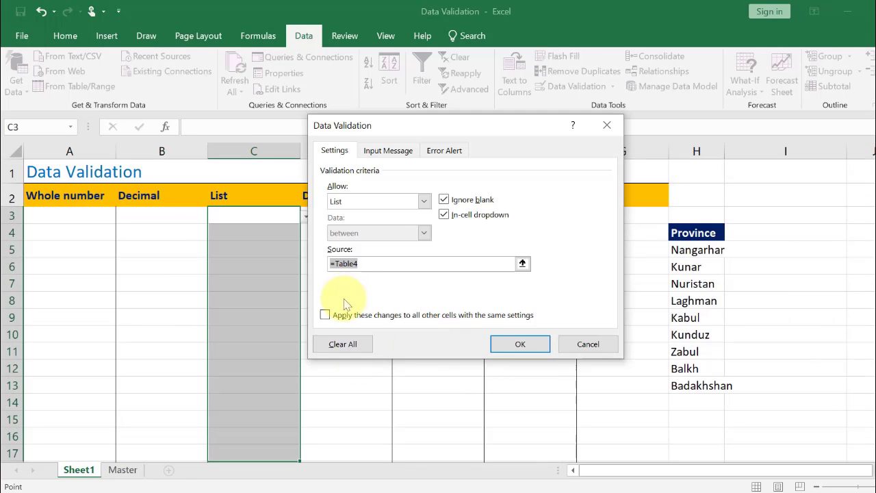
Change the list source to =indirect("Table4") and apply the validation
left_click(336, 264)
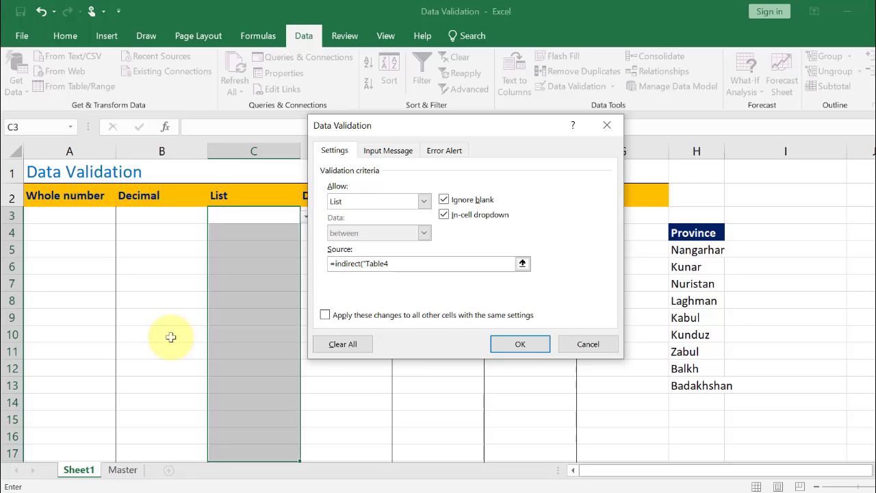
left_click(395, 260)
type("\"")
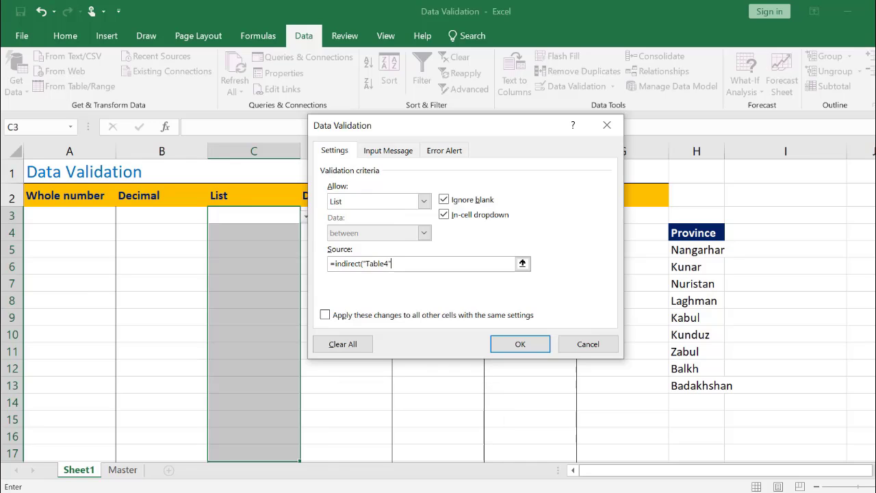
type(")")
key("Return")
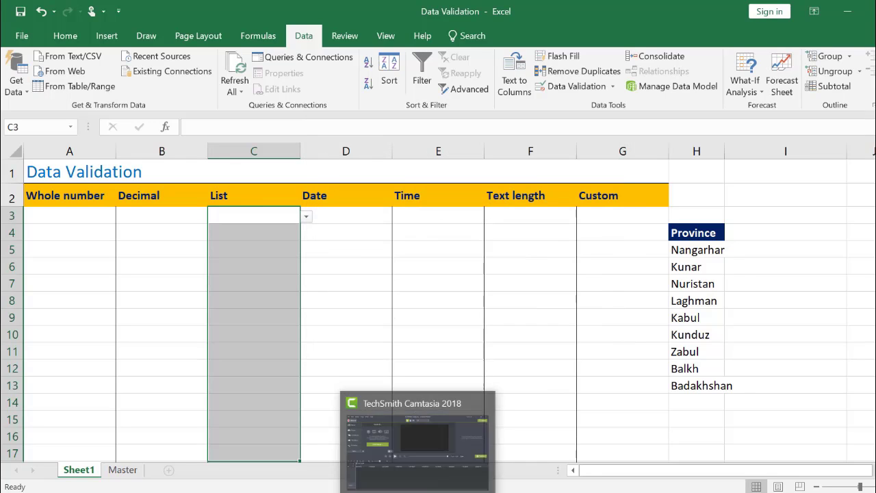
Open C3's dropdown and scroll through its province choices
left_click(276, 251)
left_click(285, 218)
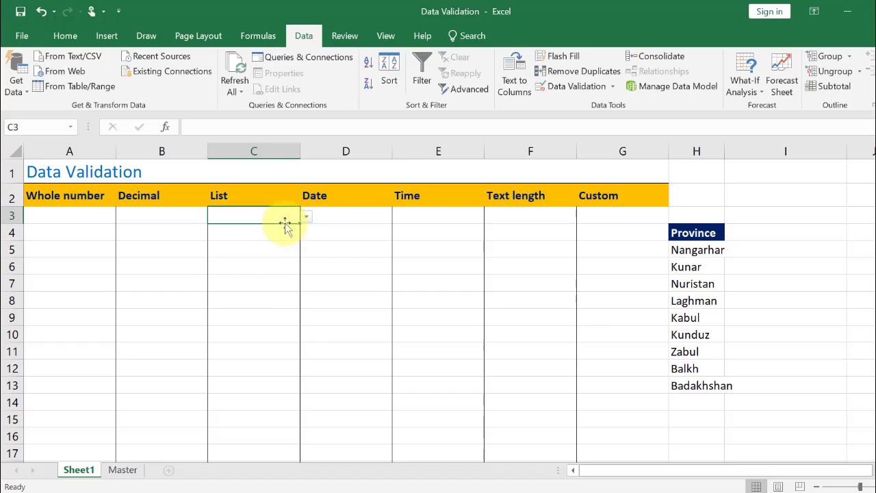
left_click(306, 217)
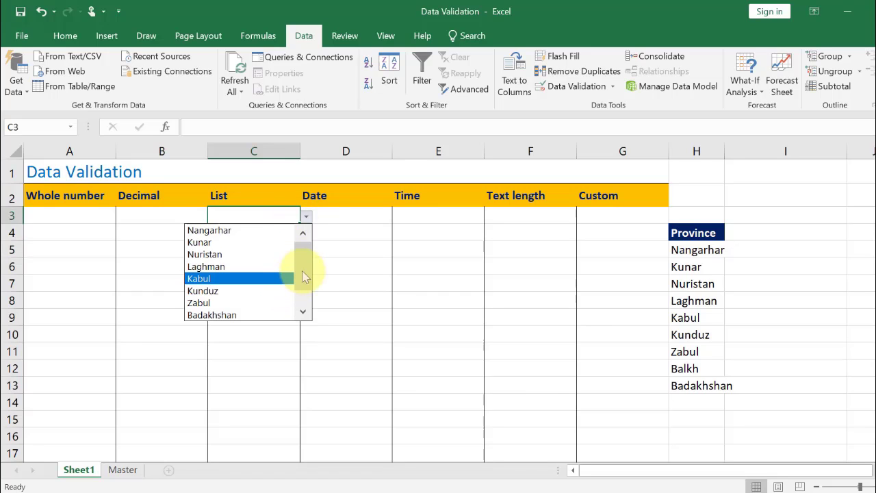
left_click_drag(304, 278, 304, 294)
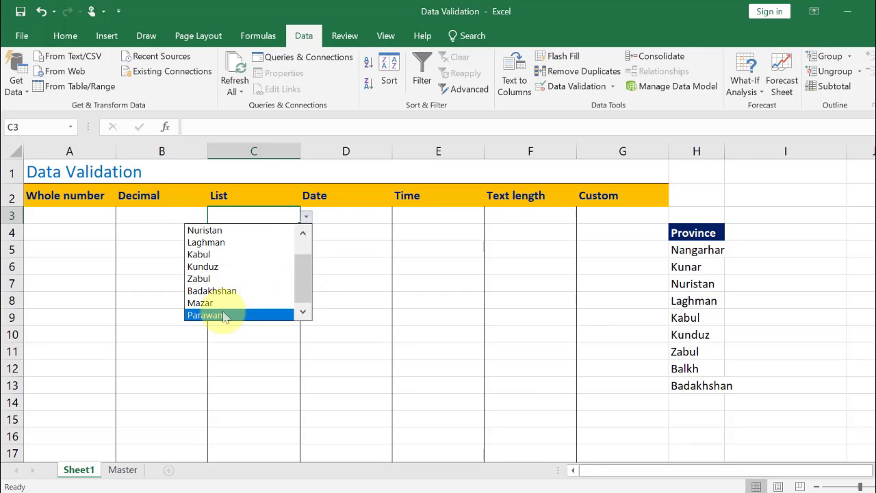
left_click(251, 437)
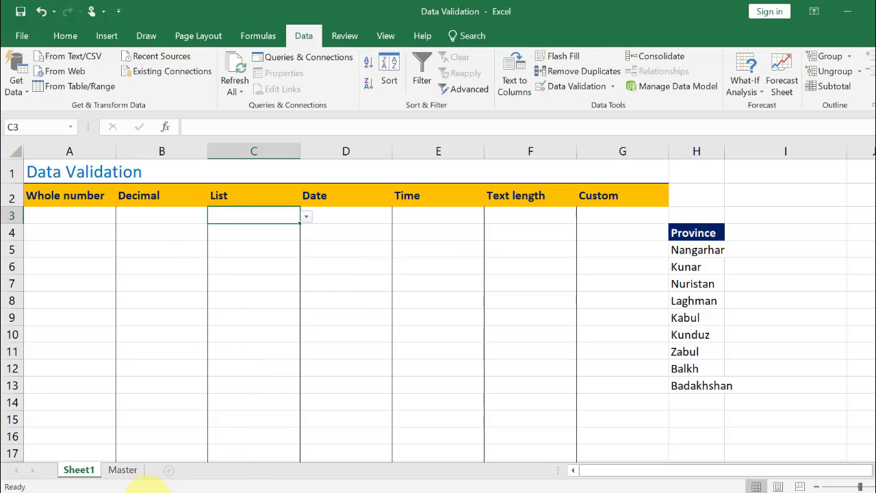
On the Master sheet, add Bamyan in G13 directly below the province table
left_click(122, 471)
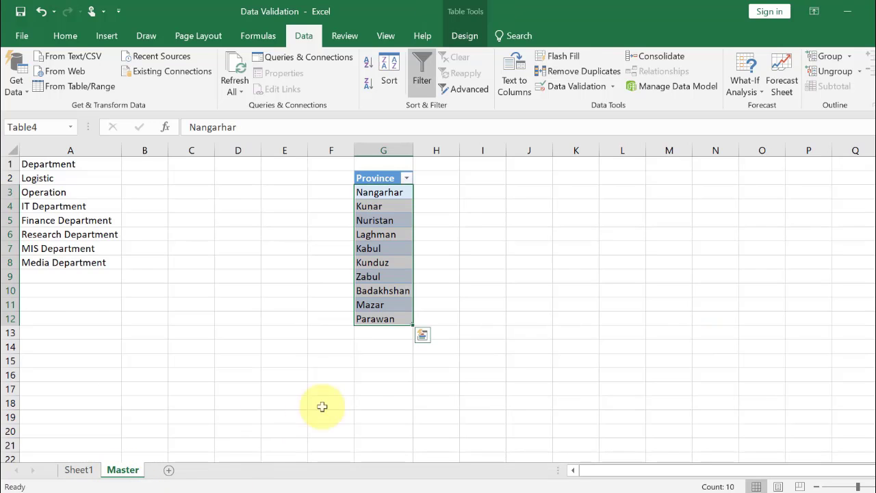
left_click(389, 335)
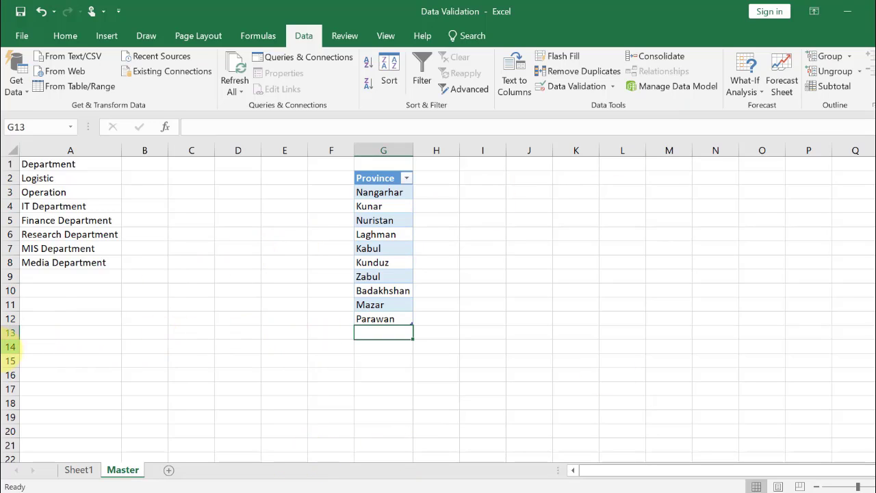
type("B")
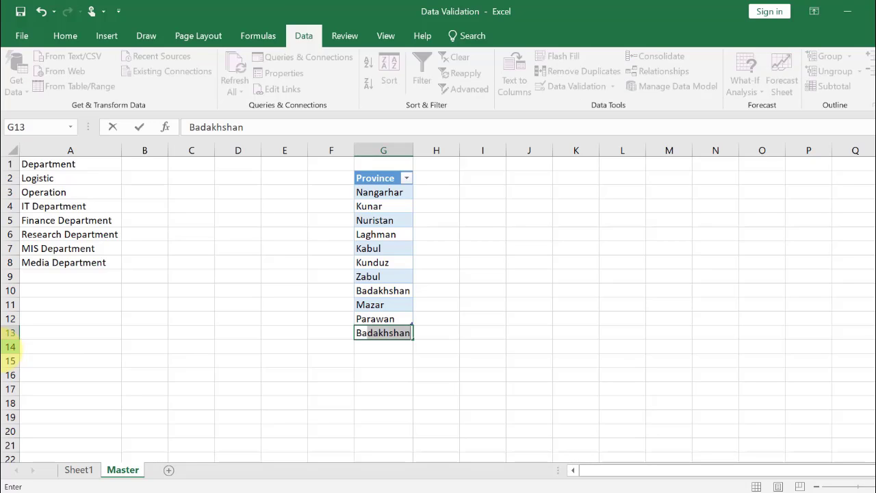
type("amyan")
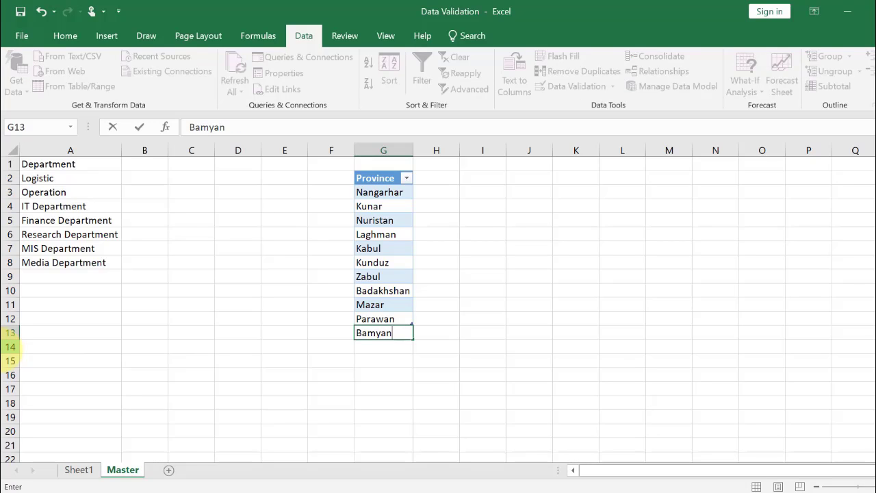
key("Return")
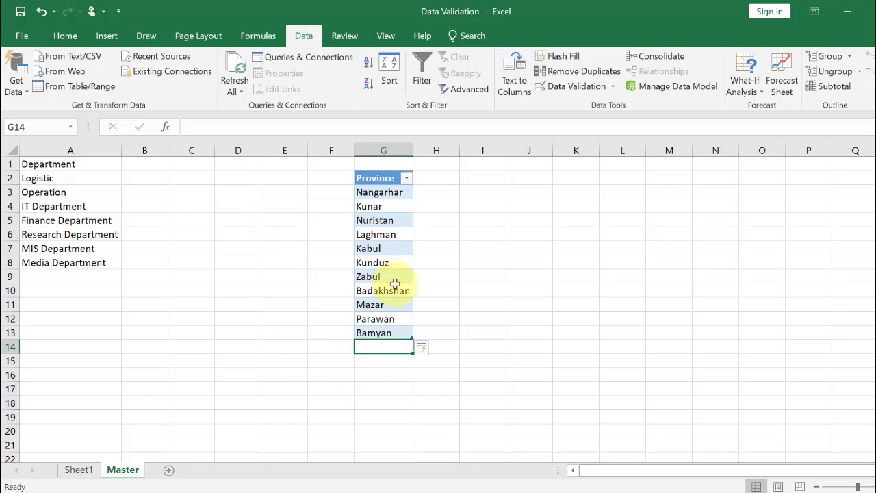
Back on Sheet1, open C3's dropdown and scroll to check for the newly added province
left_click(75, 470)
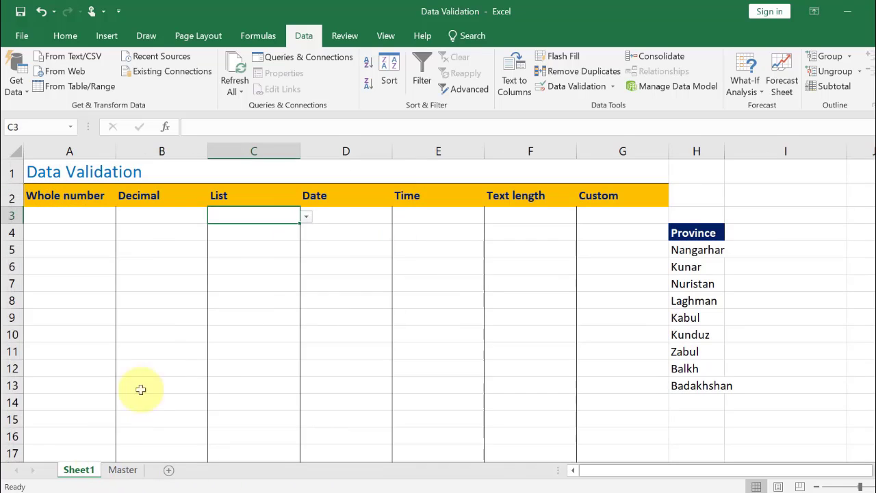
left_click(307, 218)
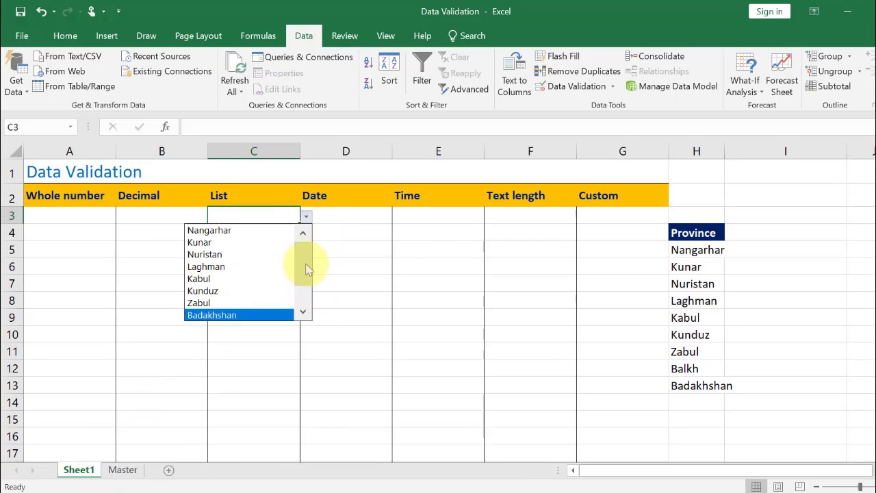
scroll(299, 309, "down", 1)
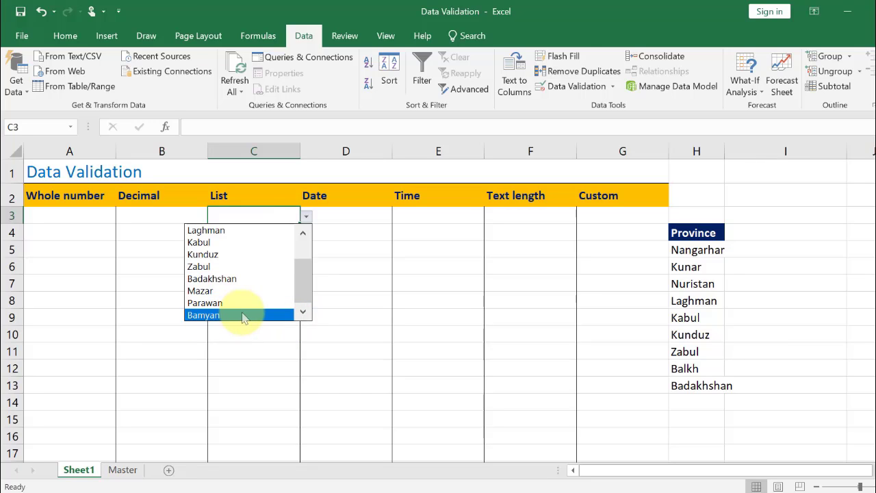
left_click(247, 389)
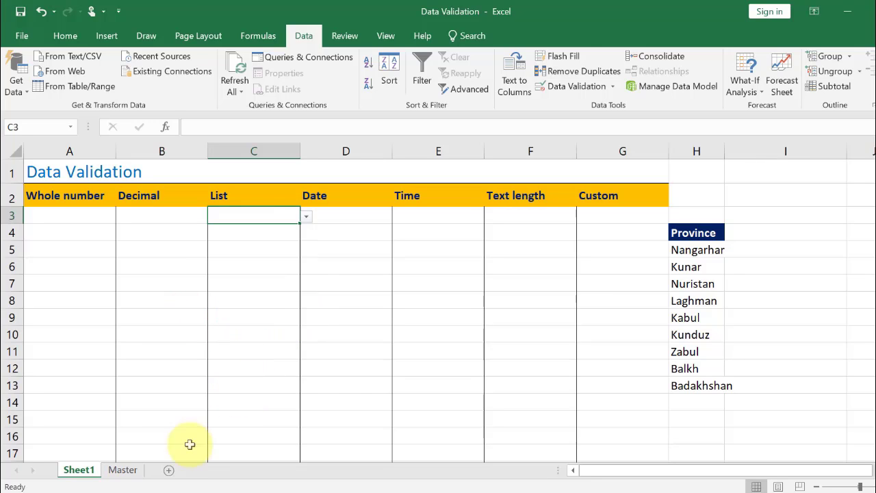
Clear the table style from the province table on the Master sheet
left_click(123, 470)
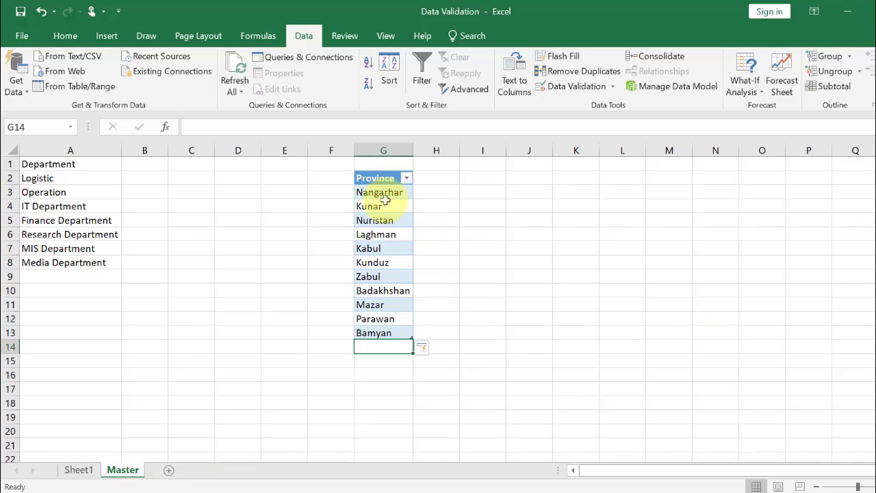
left_click(385, 201)
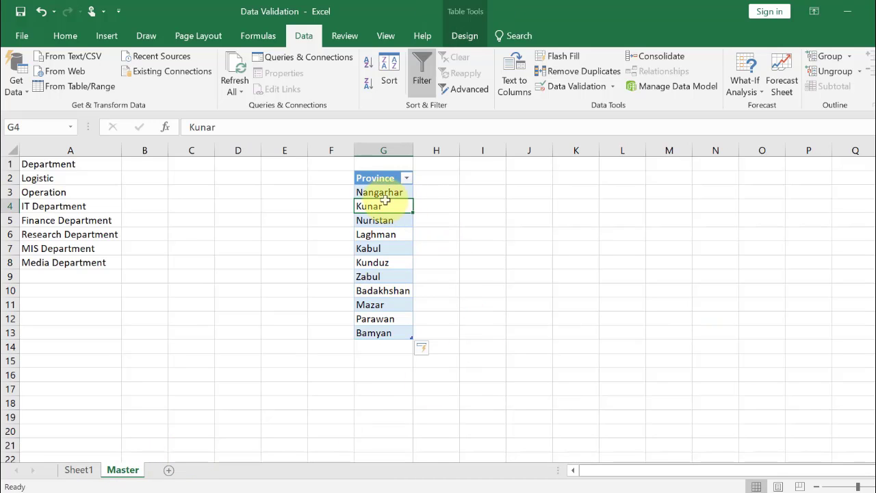
left_click(468, 37)
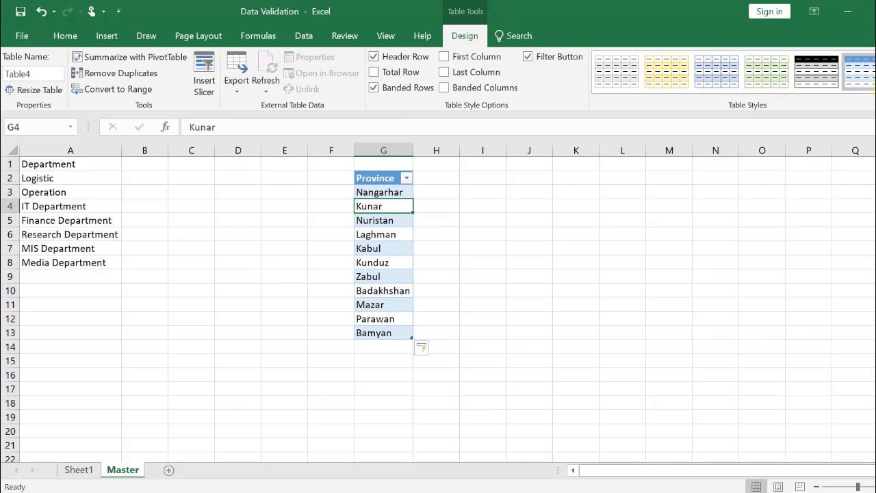
left_click(869, 96)
left_click(582, 417)
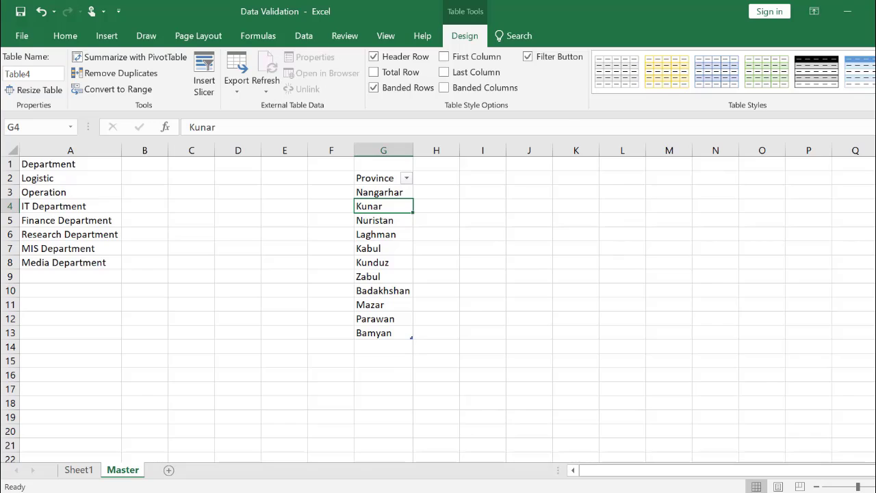
left_click(871, 96)
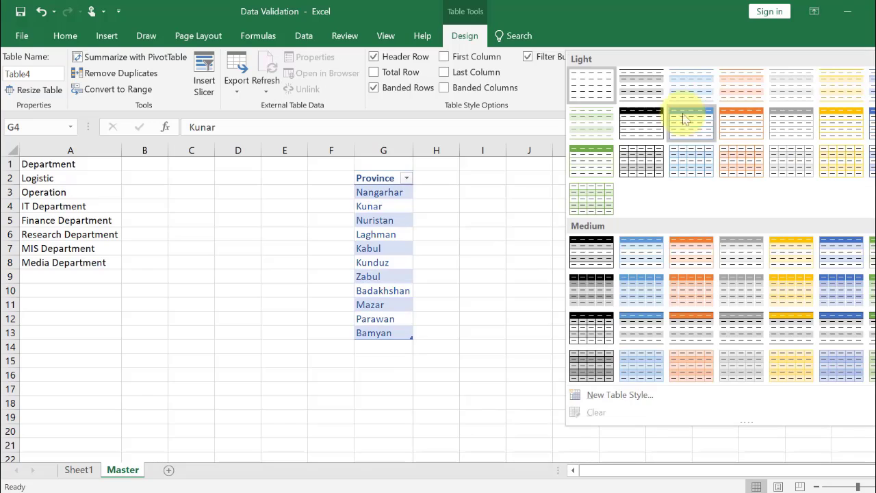
left_click(355, 337)
left_click(391, 219)
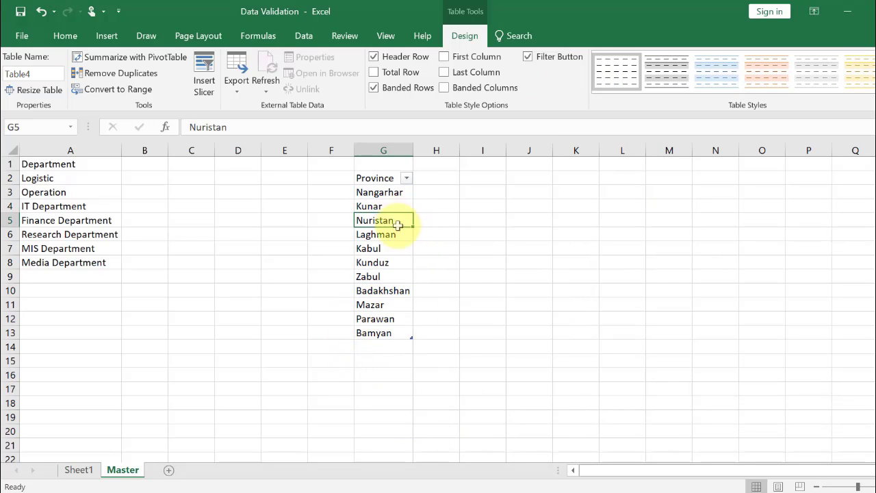
left_click(366, 343)
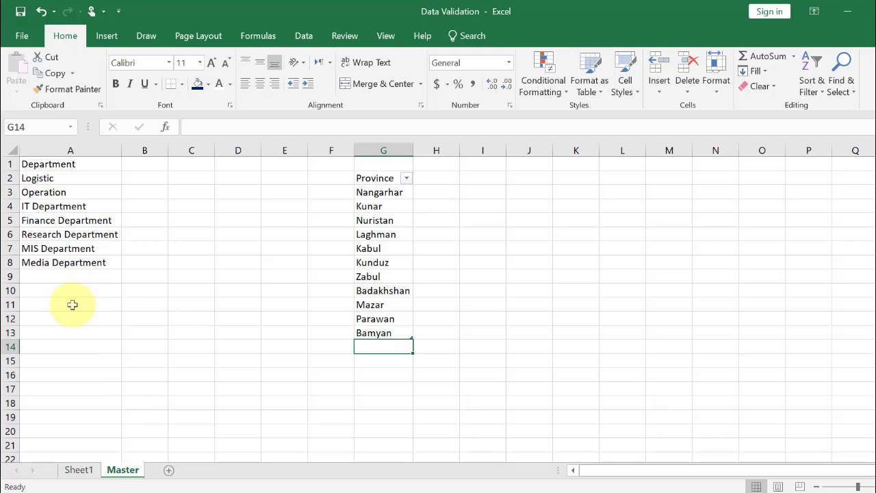
On Sheet1, select the List column cells and add the input message title Province with the message "Please Selection Province from drop down list"
left_click(79, 471)
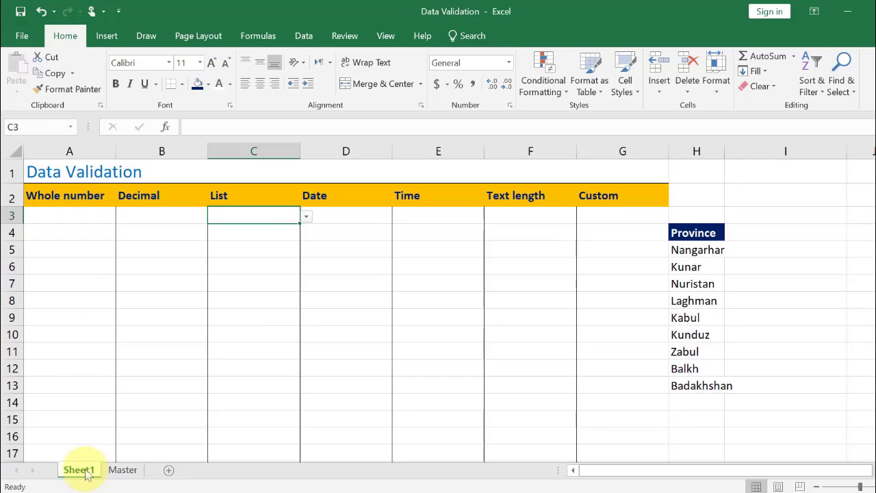
left_click_drag(233, 214, 228, 453)
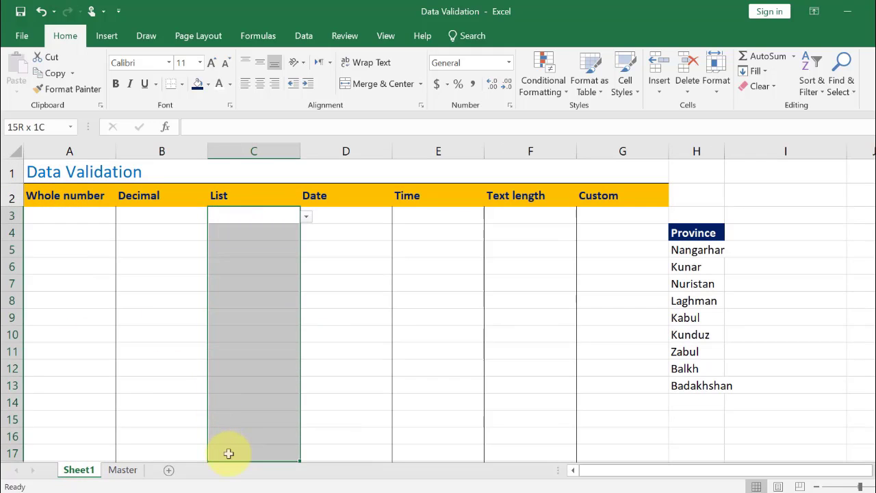
left_click(303, 36)
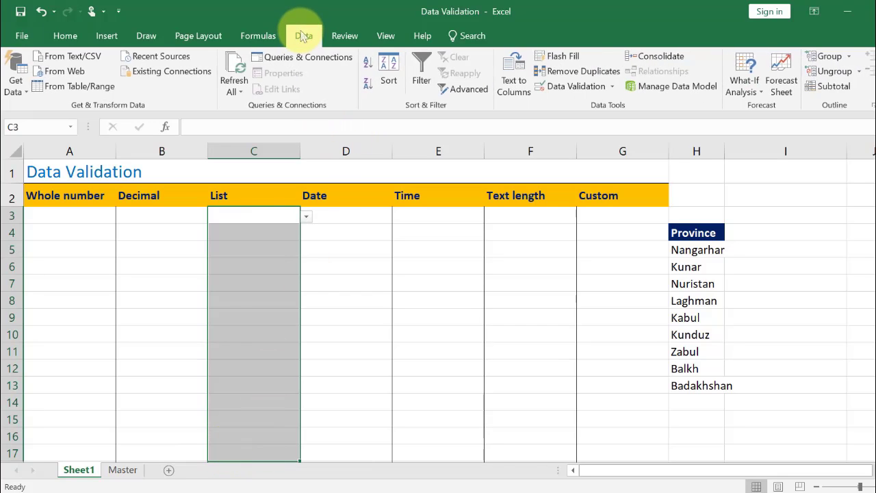
left_click(569, 86)
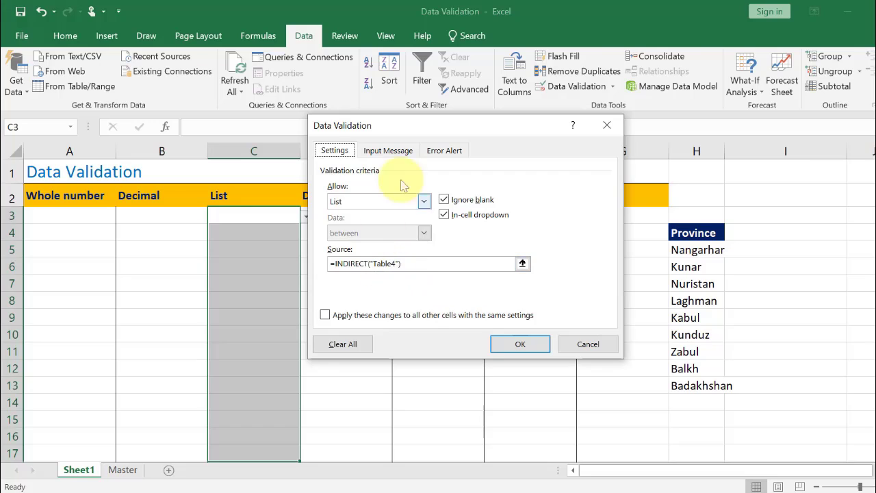
left_click(385, 150)
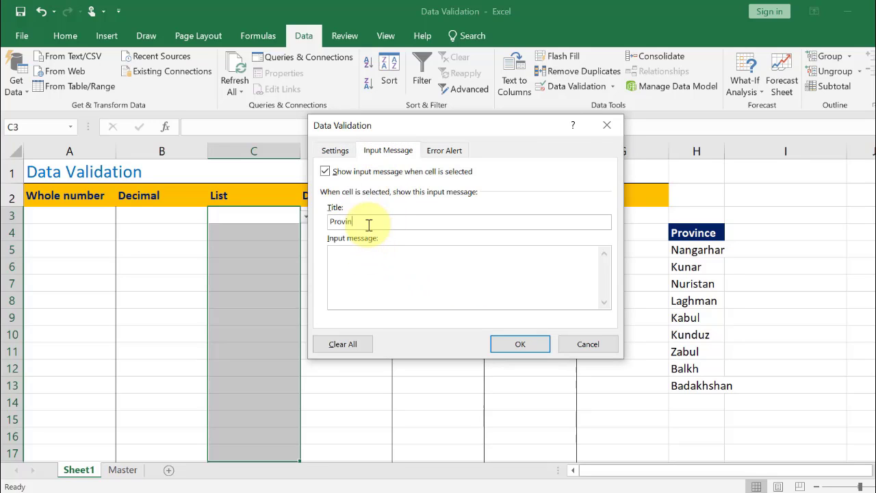
left_click(369, 225)
type("Province")
left_click(392, 263)
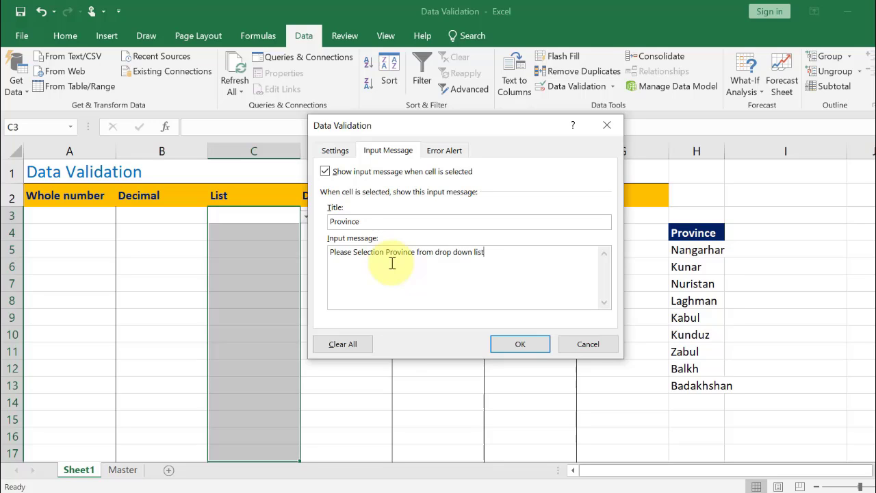
Set the error alert message to "Please Select Province from the list" and apply the validation
left_click(449, 151)
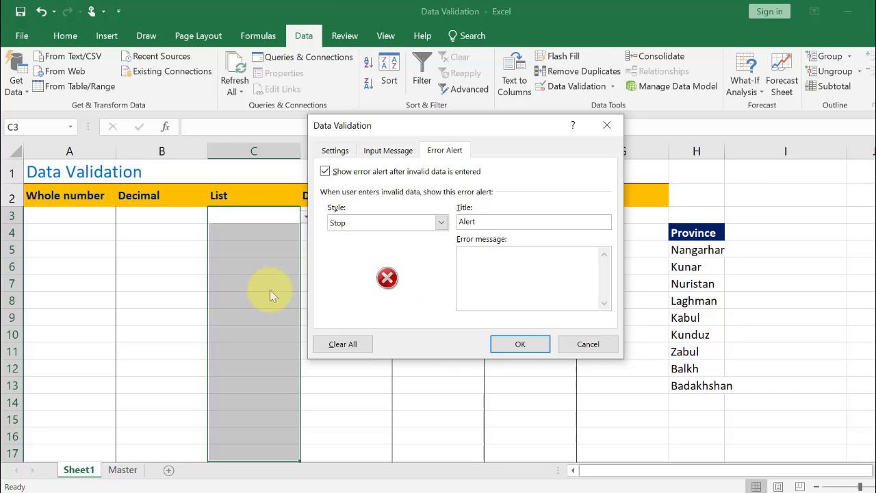
left_click(536, 292)
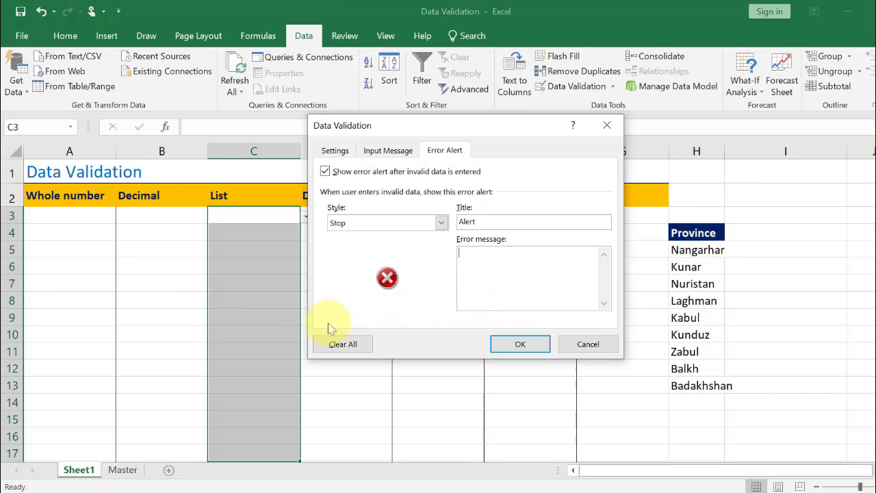
type("Please Select Province from the list")
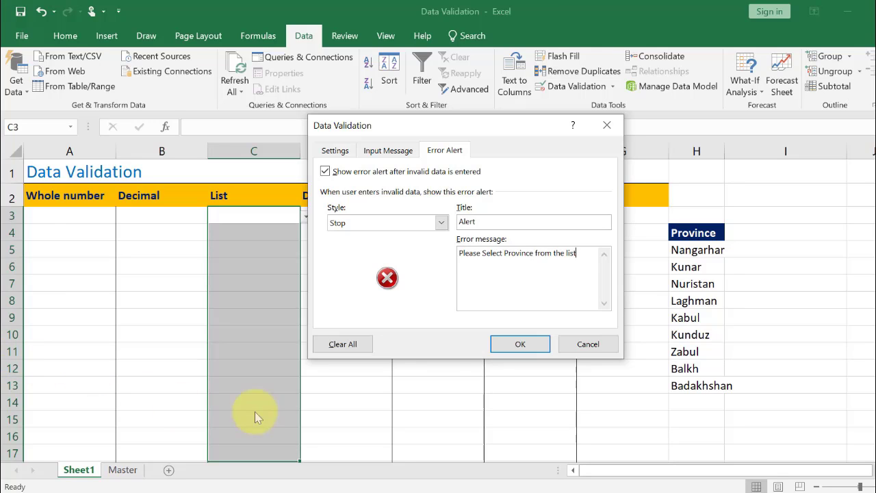
left_click(520, 344)
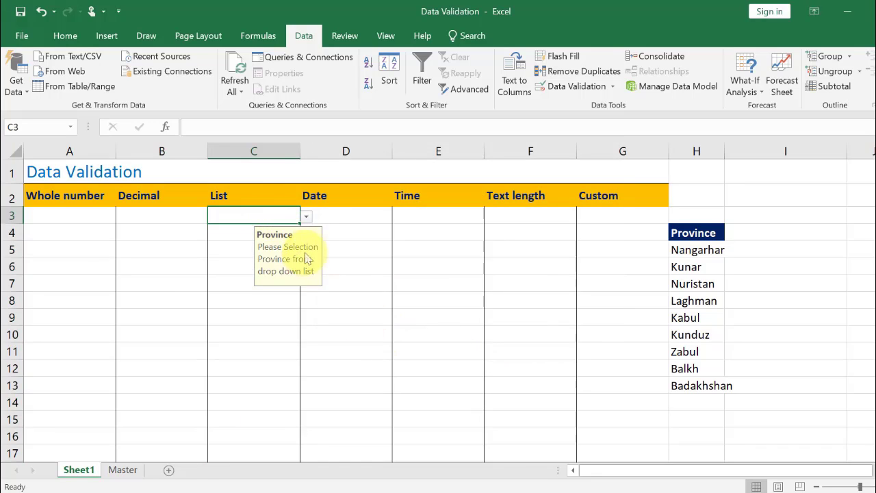
Select cells in the List column to view their input message prompt
left_click(307, 217)
left_click(239, 370)
left_click(244, 353)
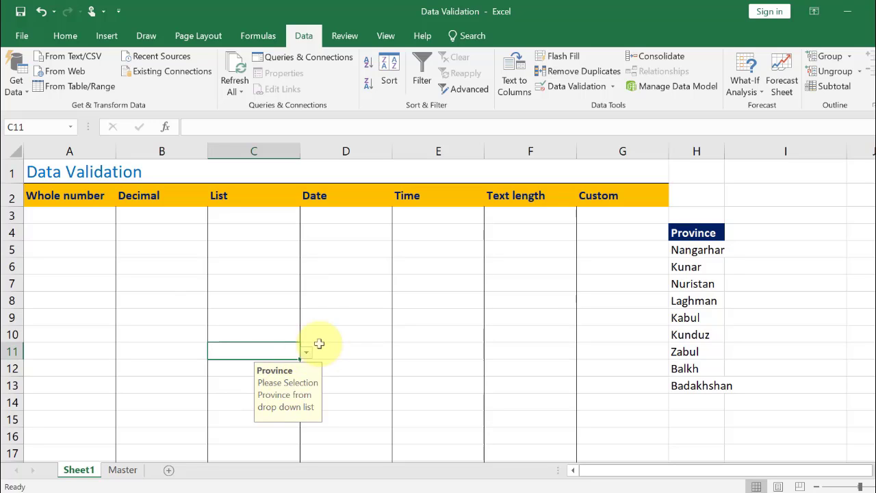
Try entering ddd and then Ningarhar in C3, cancelling each stop alert
left_click(269, 220)
type("ddd")
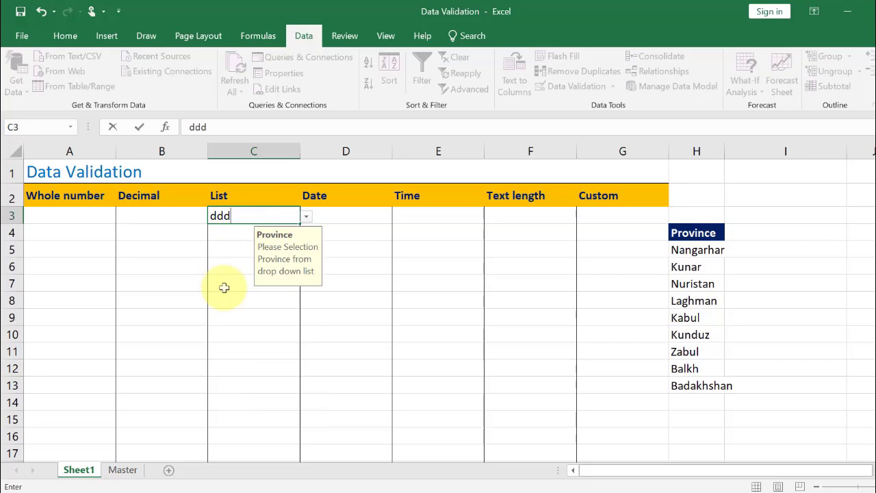
key("Return")
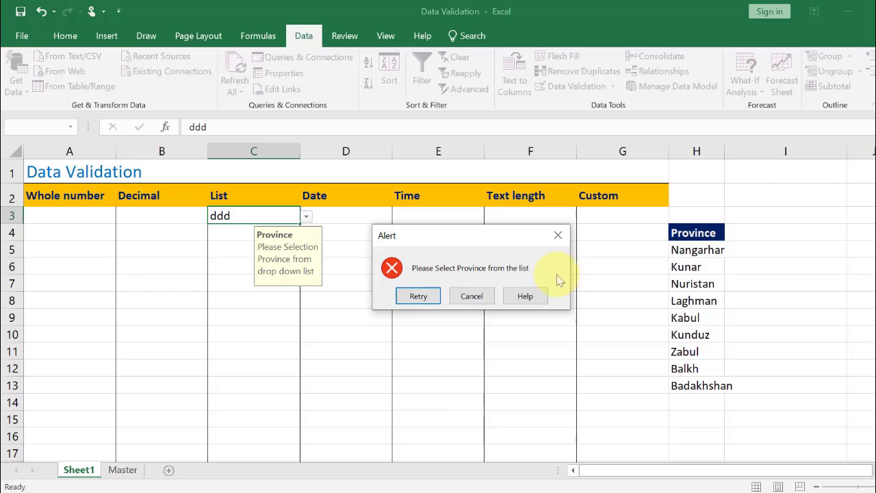
left_click(470, 297)
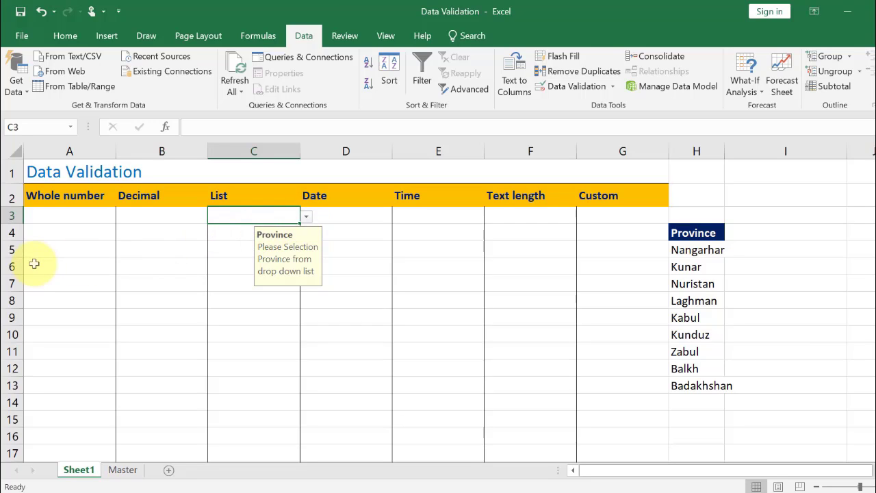
type("ngarhar")
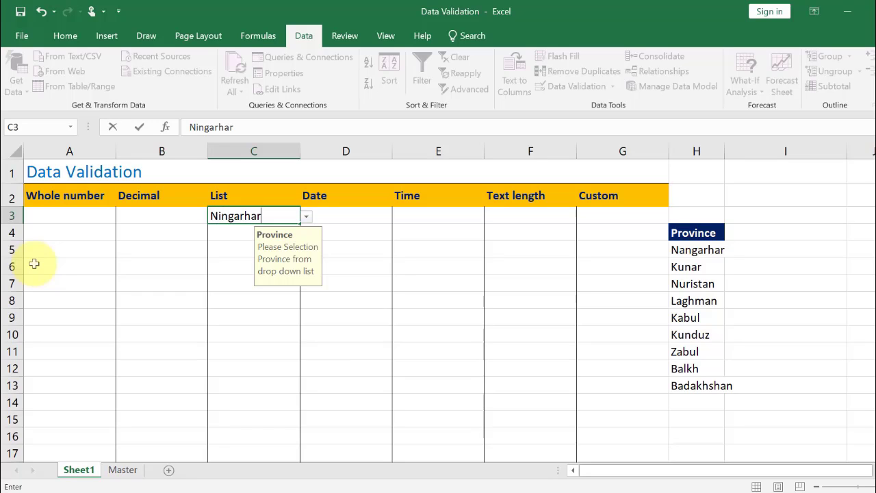
key("Return")
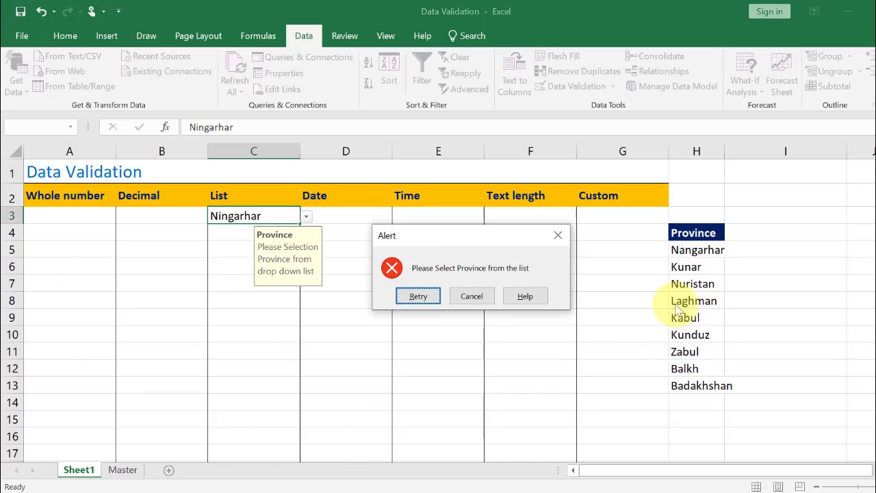
left_click(474, 298)
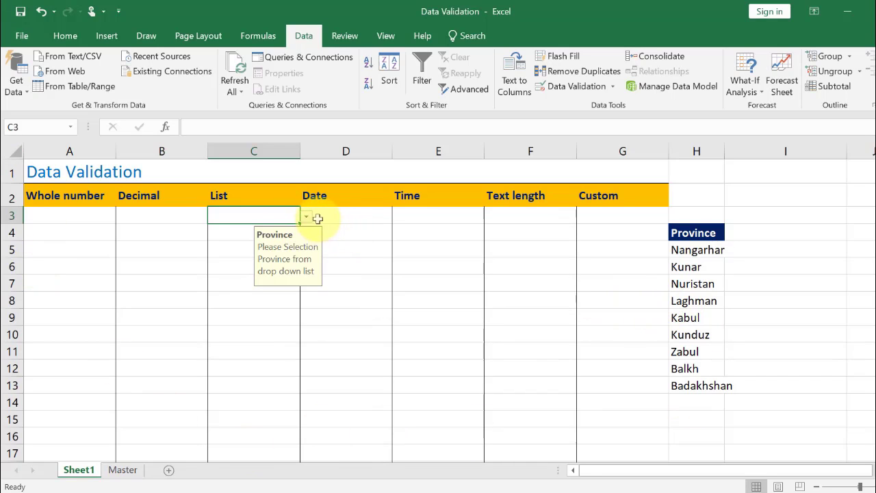
Change the error alert style for the List column cells to Warning, briefly trying Information first
left_click_drag(272, 215, 251, 447)
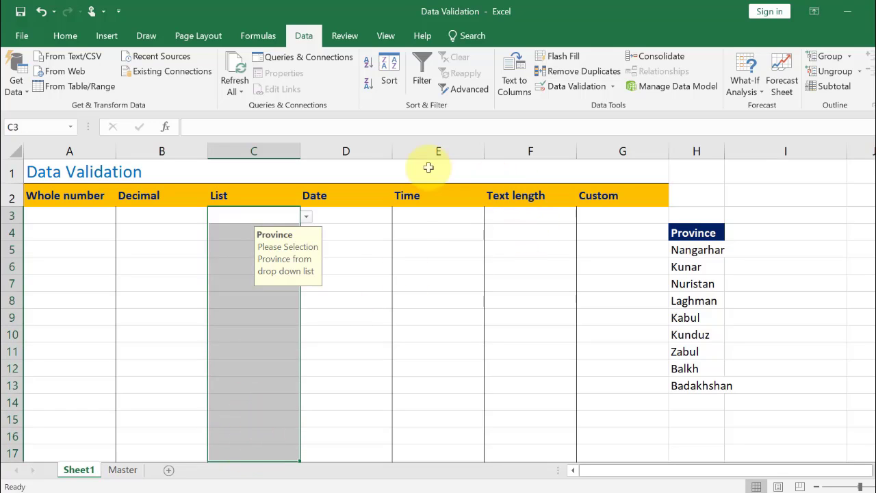
left_click(572, 88)
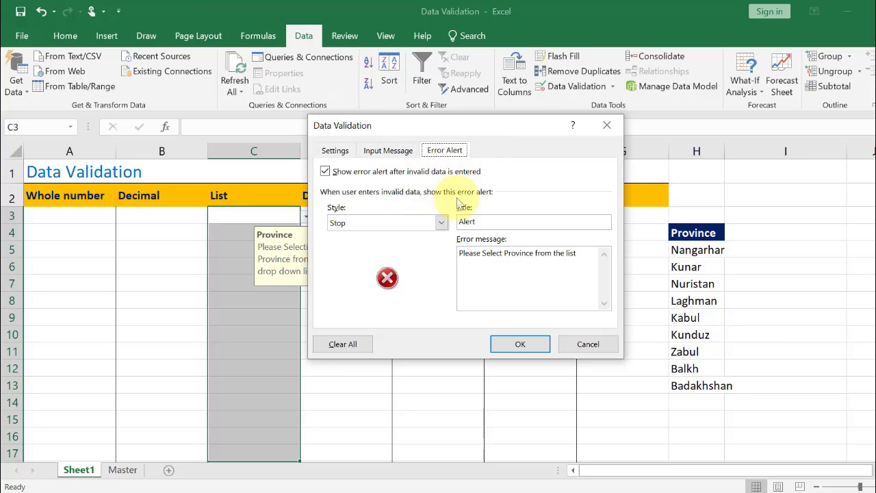
left_click(404, 222)
left_click(349, 243)
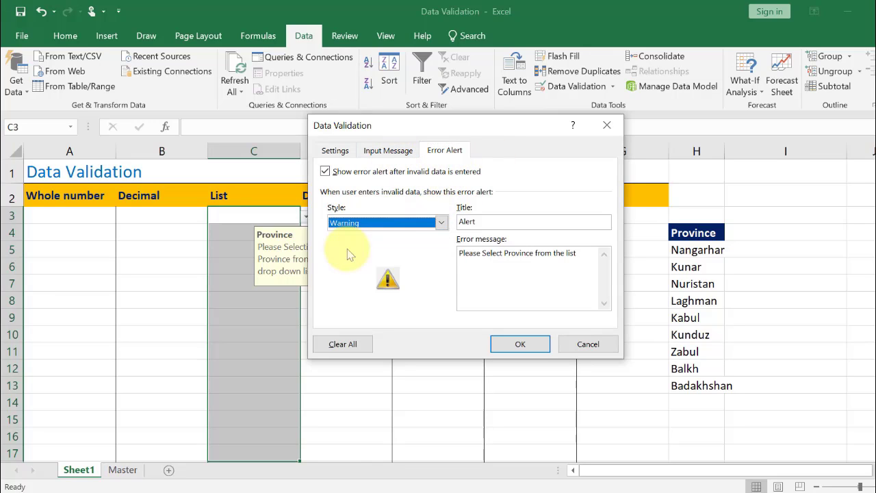
left_click(402, 223)
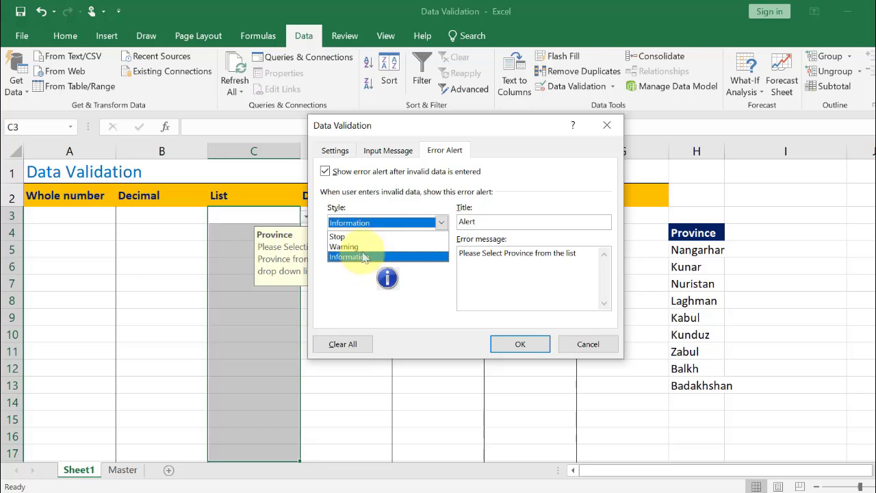
left_click(365, 258)
left_click(385, 223)
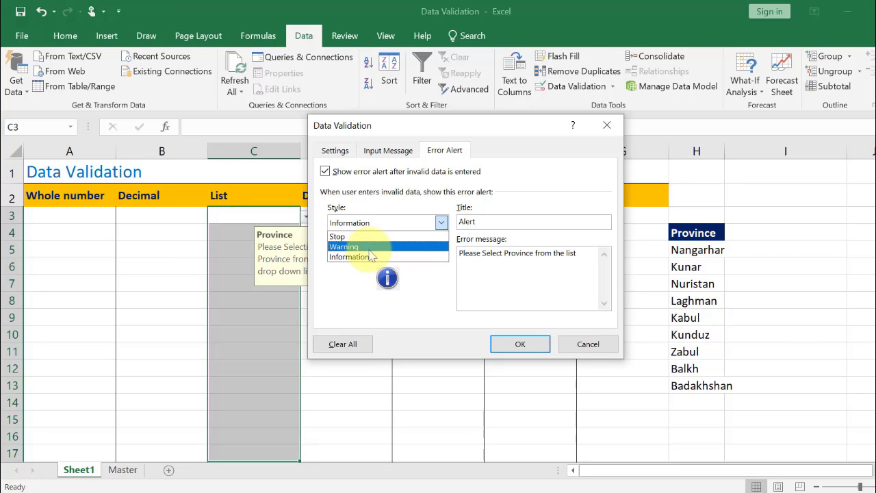
left_click(369, 249)
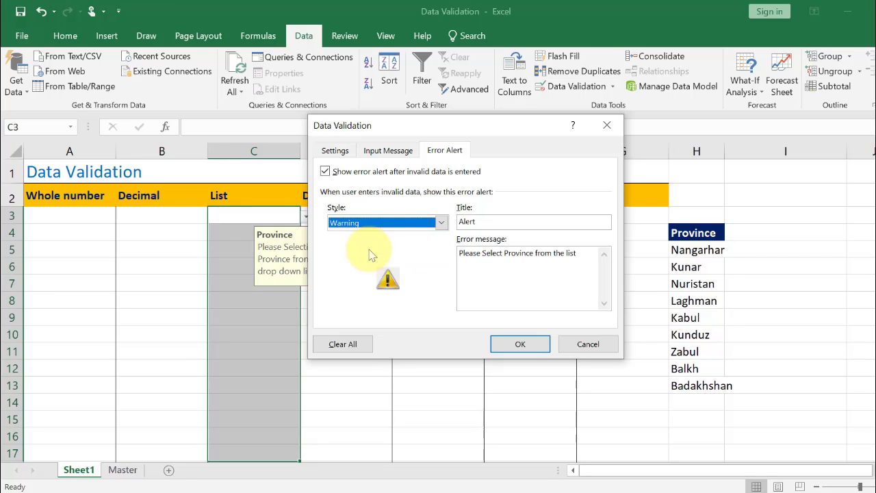
left_click(519, 343)
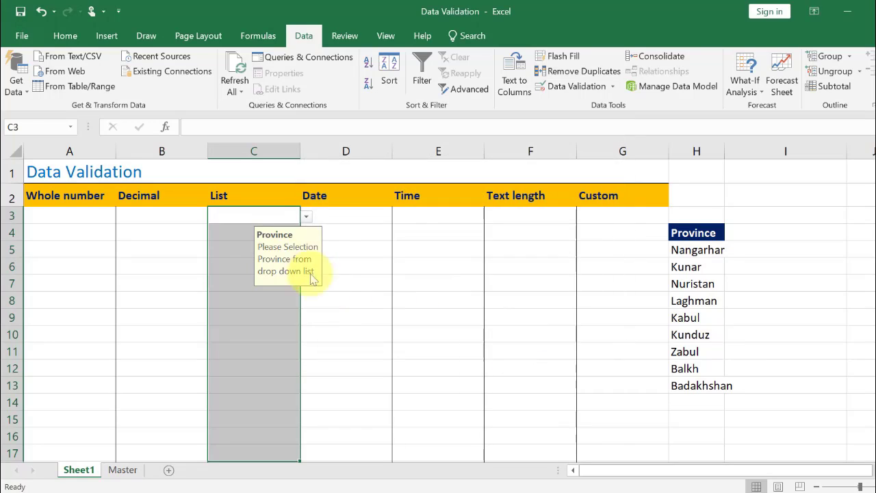
Enter asdfs in C3 and accept it through the warning alert
left_click(264, 217)
type("asdfs")
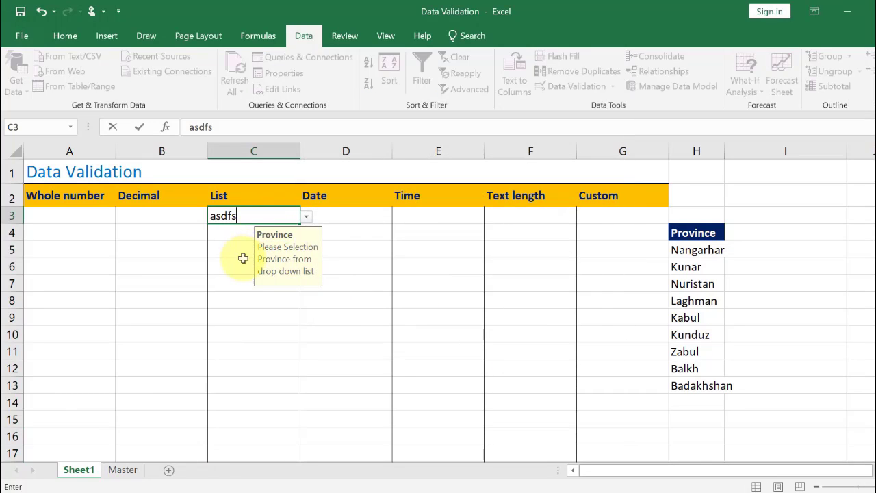
key("Return")
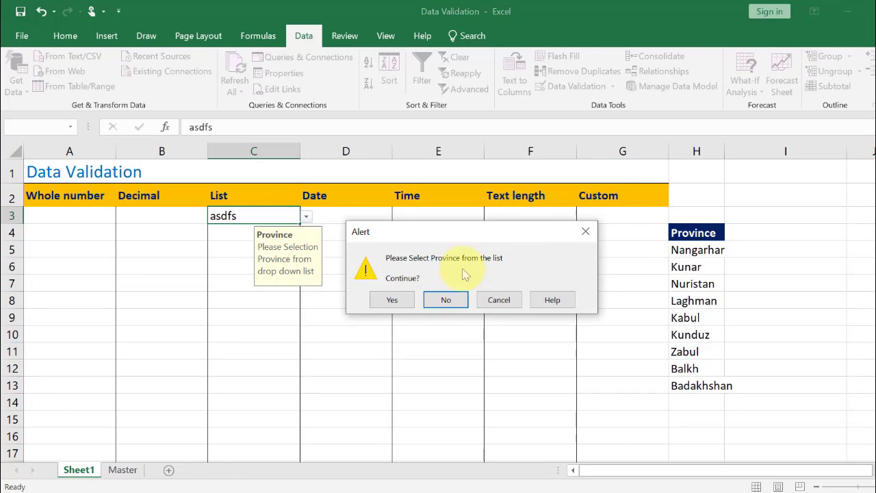
left_click(446, 302)
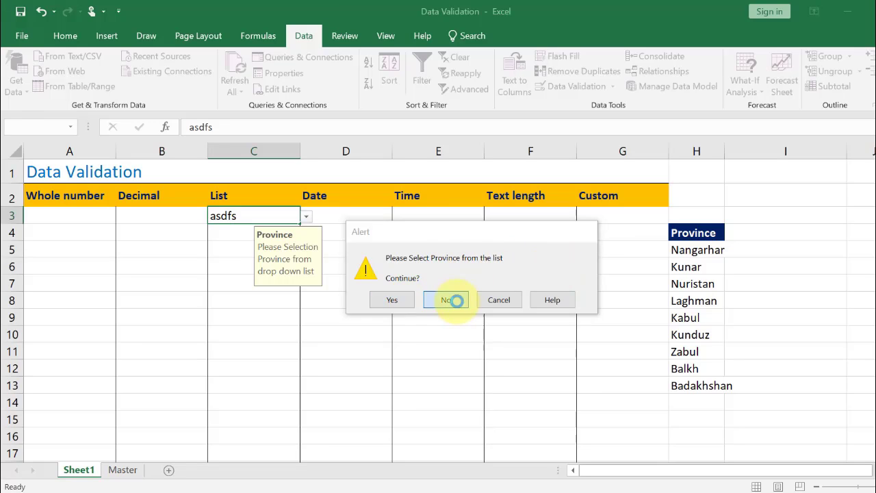
left_click(307, 218)
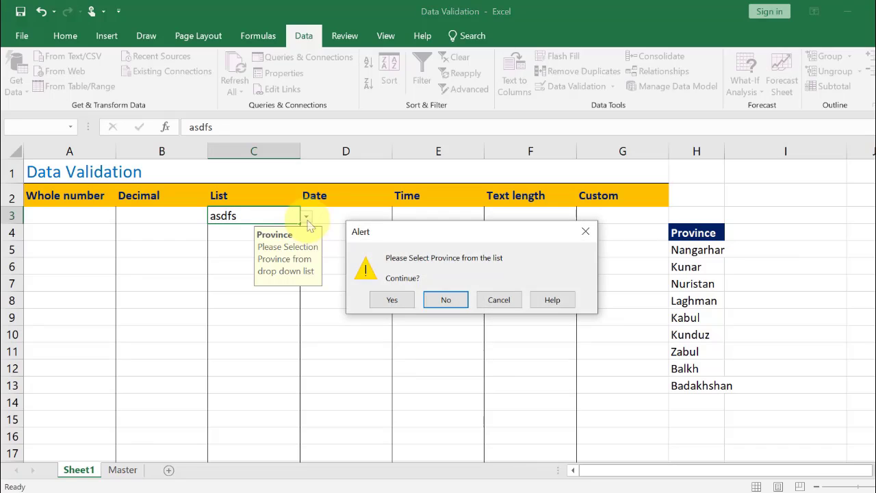
left_click(413, 302)
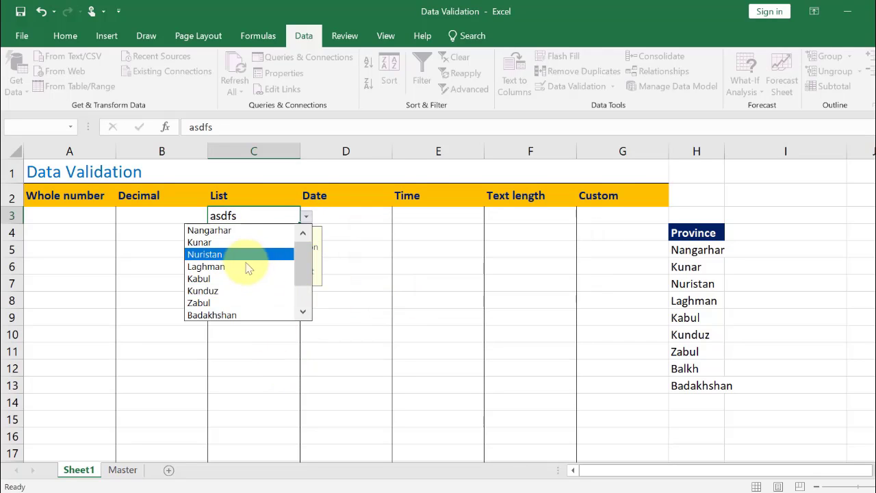
left_click(249, 370)
left_click(257, 317)
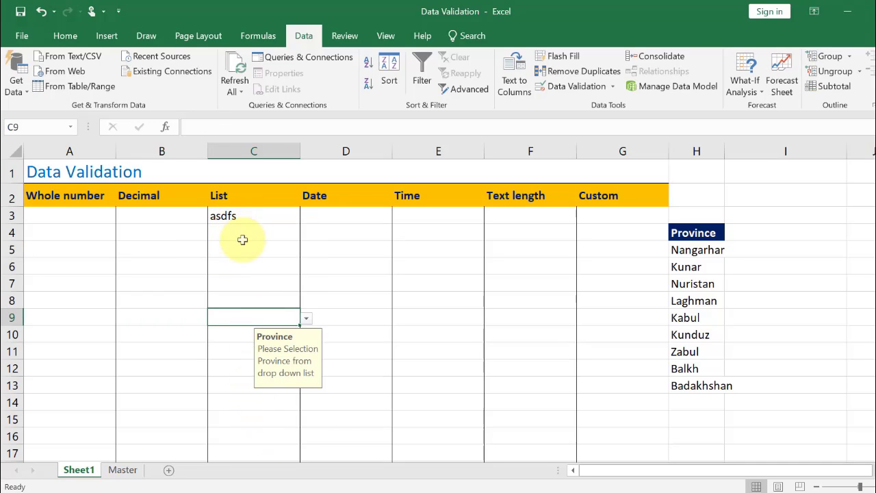
Select several cells down the List column to view their input message prompts
left_click(237, 216)
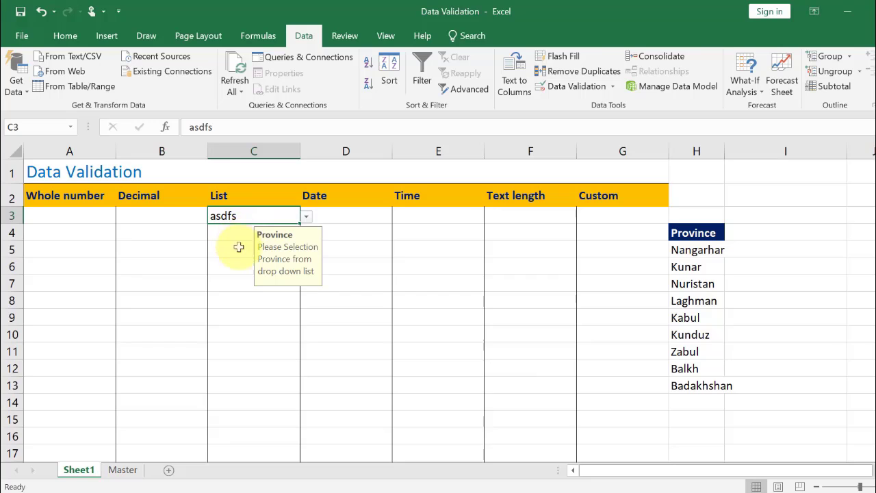
left_click(239, 247)
left_click(253, 233)
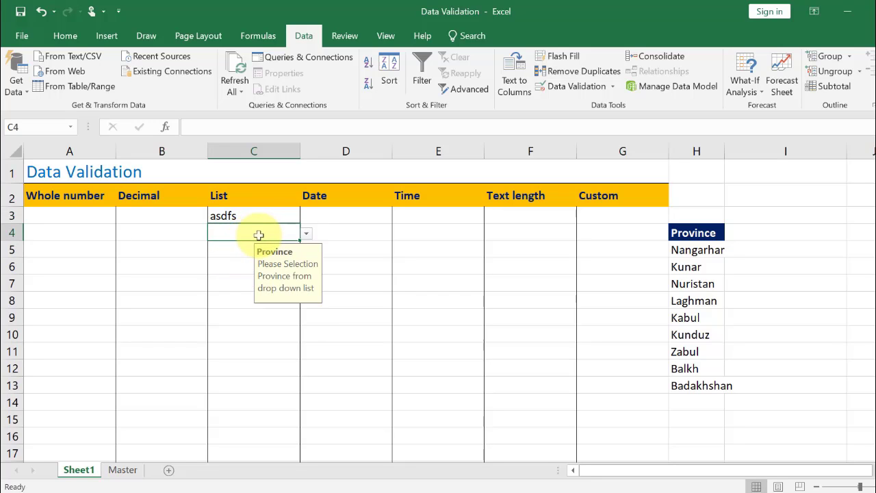
left_click_drag(254, 215, 261, 337)
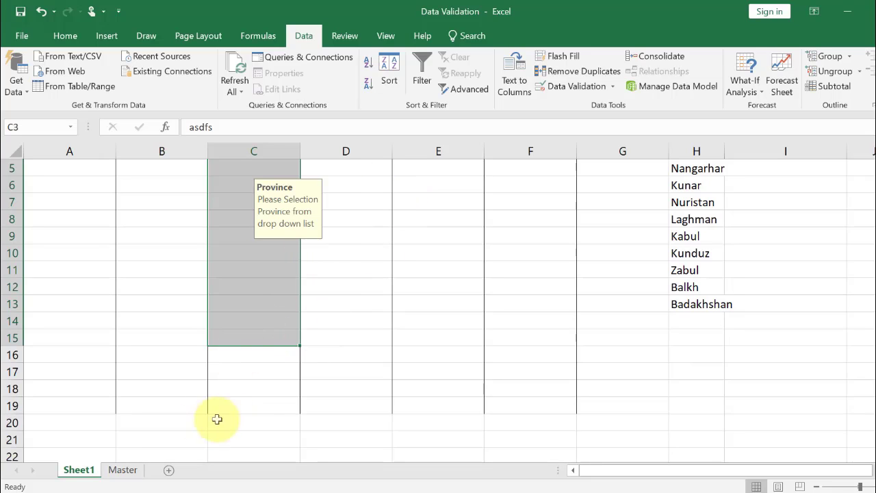
left_click(240, 406)
left_click(254, 338)
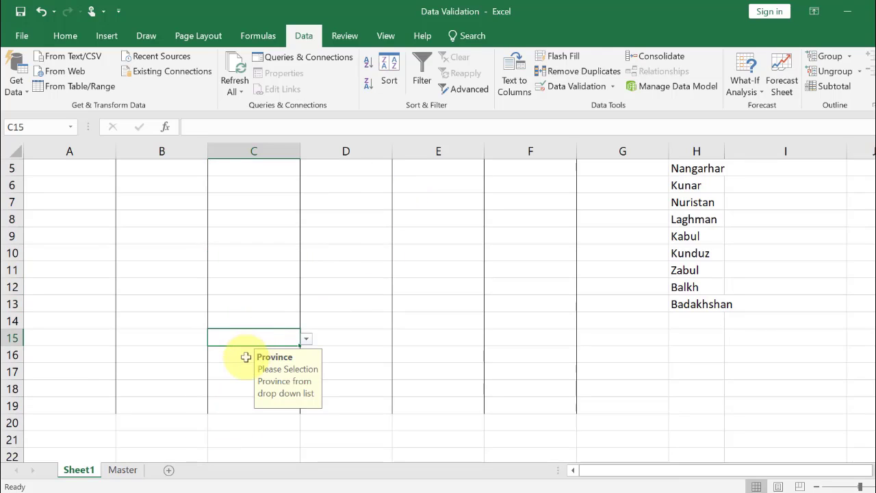
left_click(243, 356)
left_click(232, 370)
left_click(233, 385)
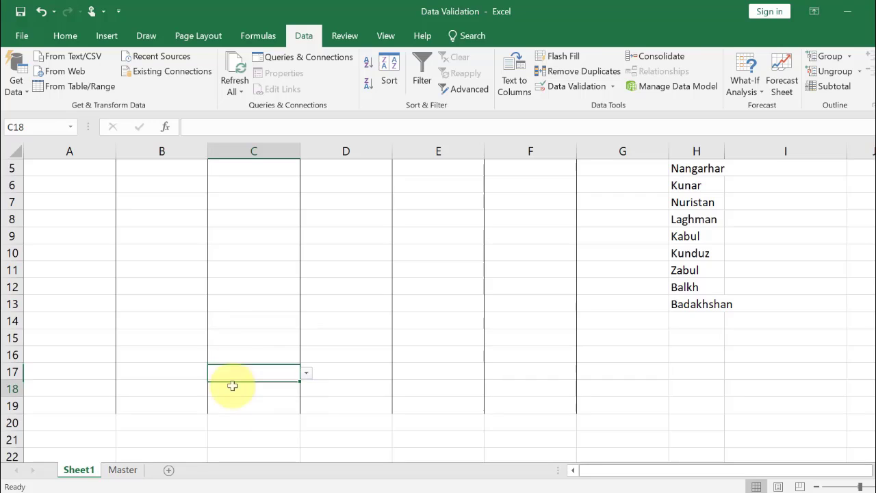
Change the error alert style for the List column cells C3:C17 to Information
left_click(244, 372)
scroll(226, 376, "up", 2)
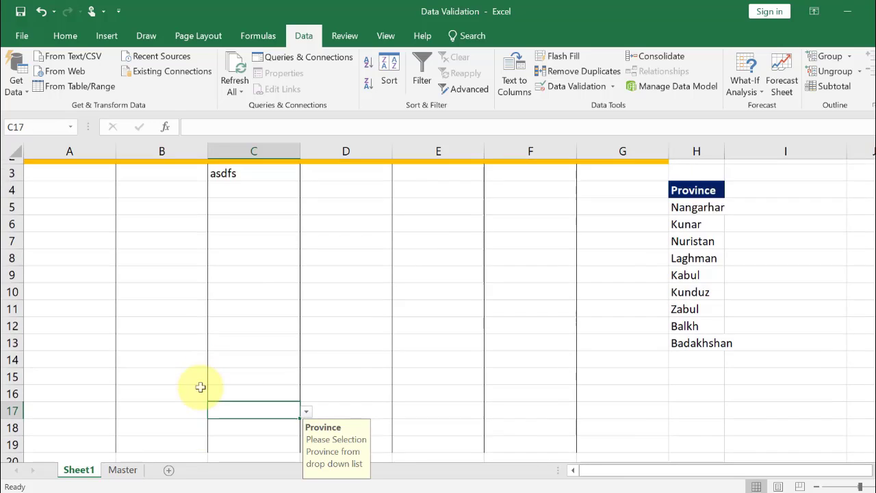
left_click_drag(249, 216, 236, 454)
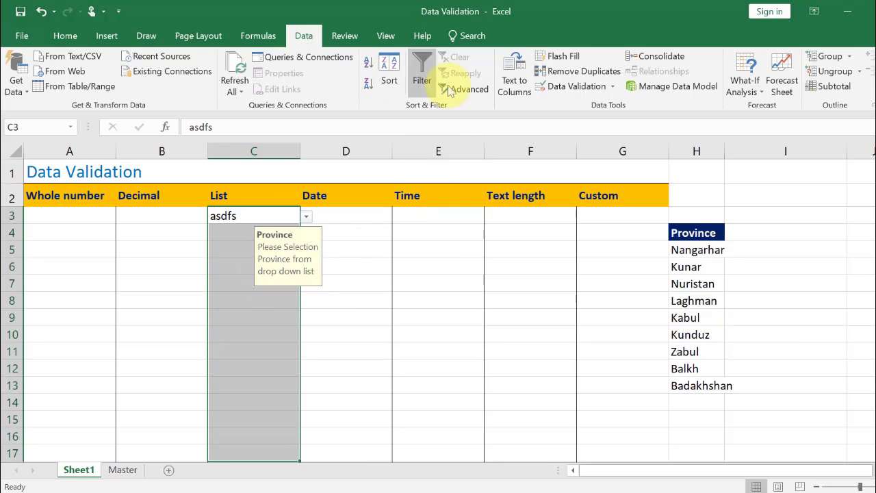
left_click(578, 90)
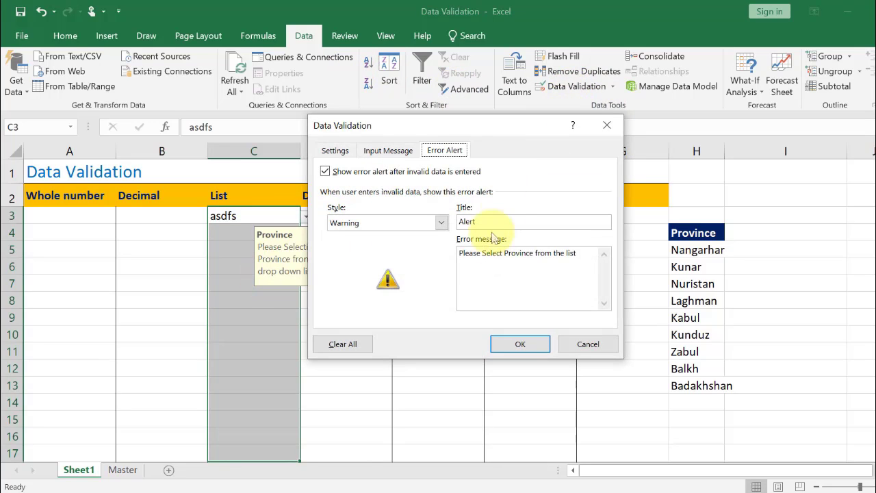
left_click(373, 226)
left_click(373, 257)
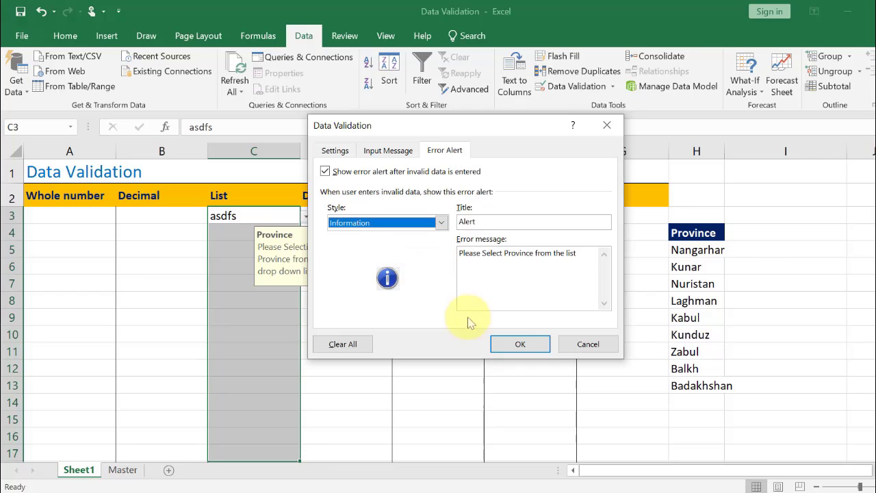
left_click(521, 344)
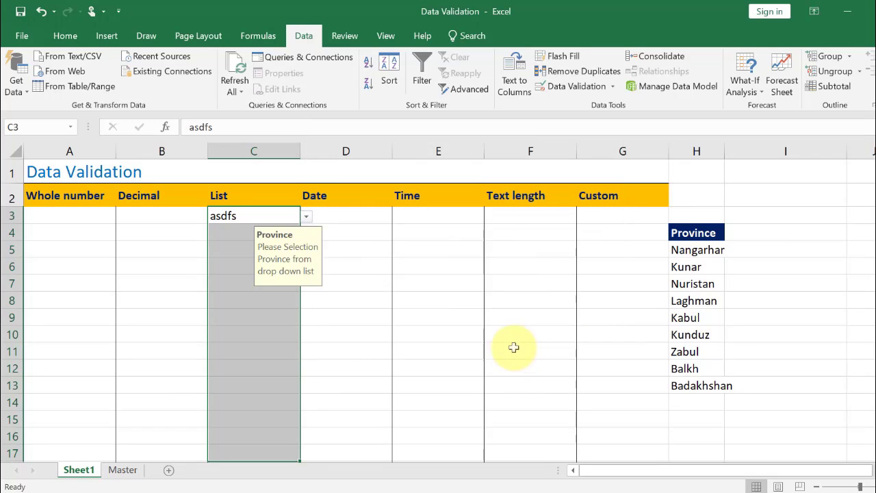
Enter dd in C5 and accept it through the information alert
left_click(236, 247)
type("dd")
key("Return")
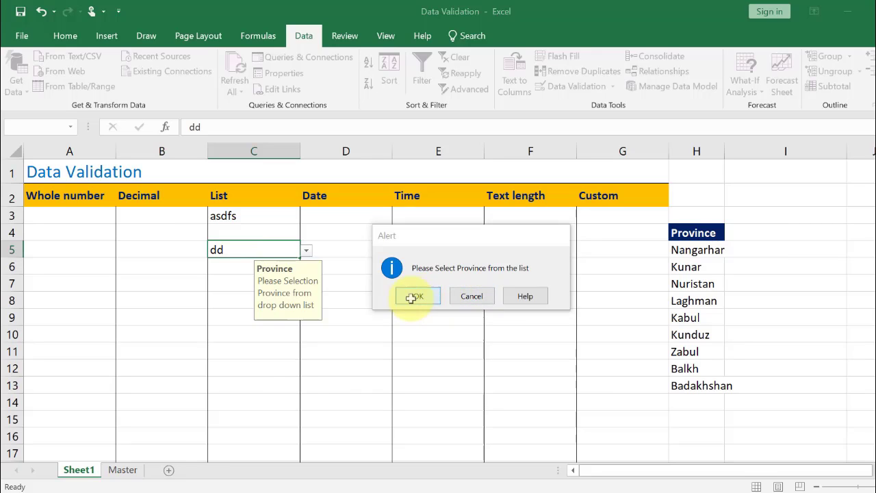
left_click(417, 296)
left_click(255, 318)
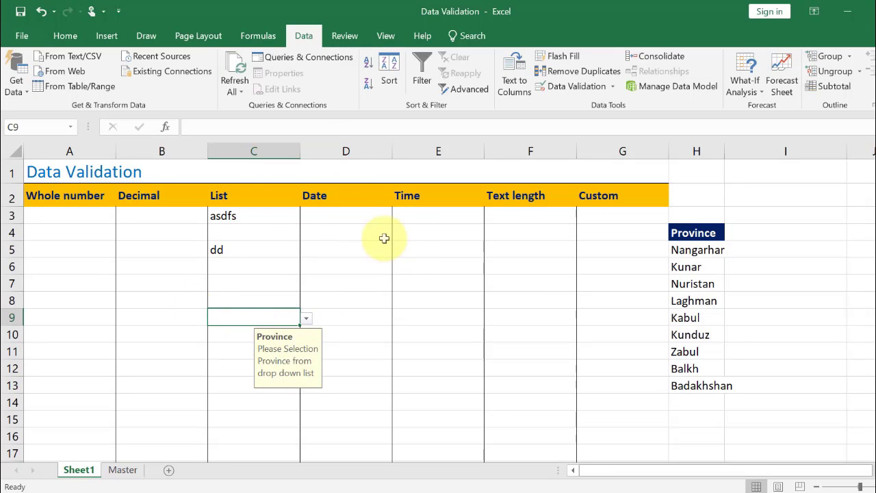
Set the error alert style for the List column cells back to Stop
left_click(256, 217)
left_click_drag(256, 218, 248, 376)
scroll(336, 352, "up", 2)
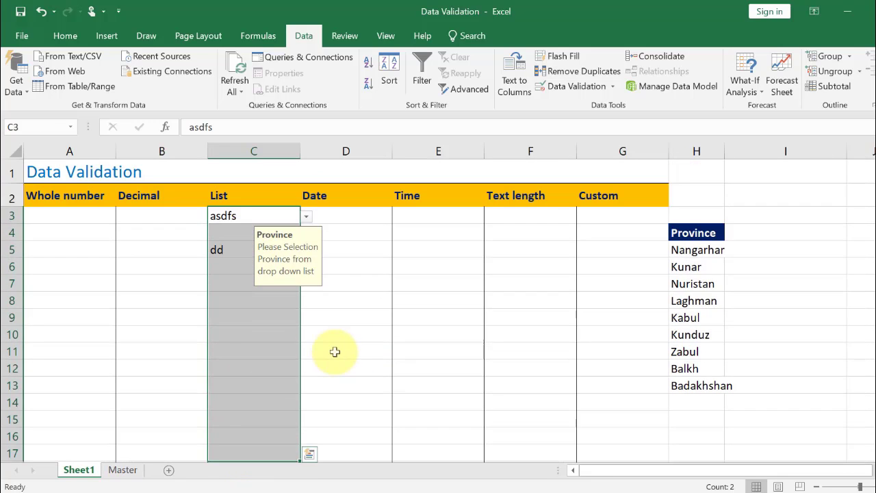
left_click(582, 87)
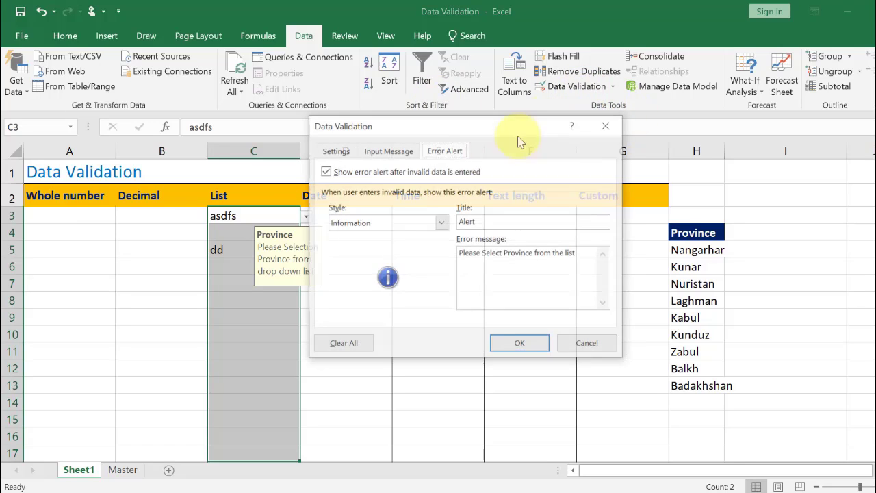
left_click(433, 222)
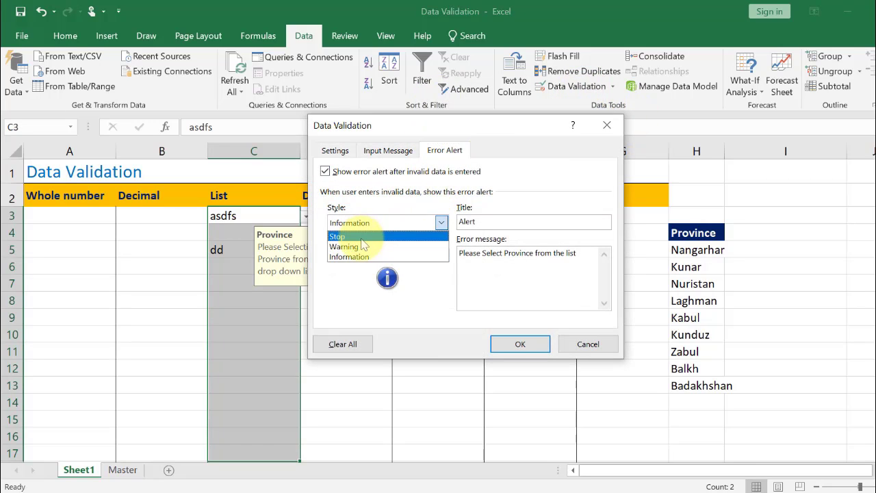
left_click(362, 233)
left_click(506, 345)
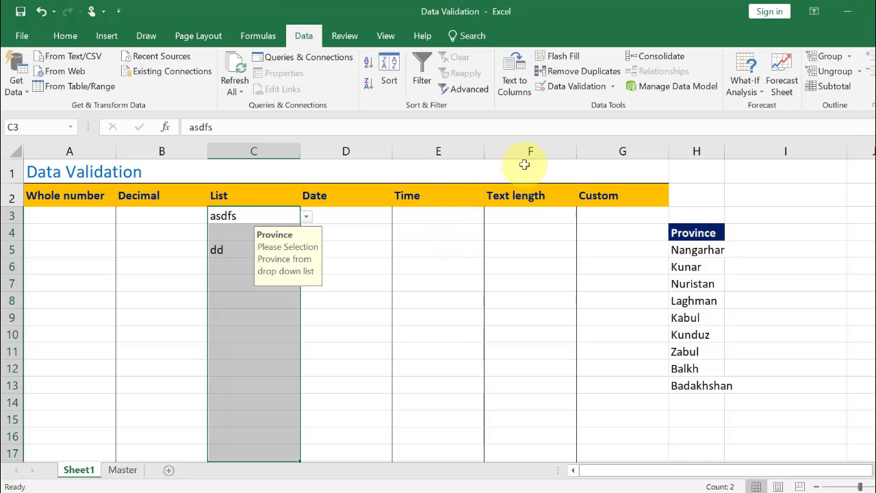
Circle the invalid data in the List column, then clear the validation circles
left_click(613, 86)
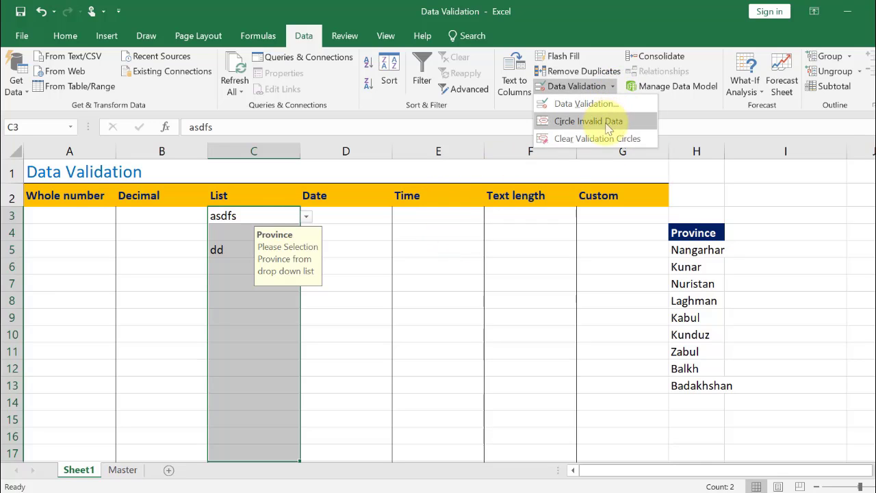
left_click(613, 120)
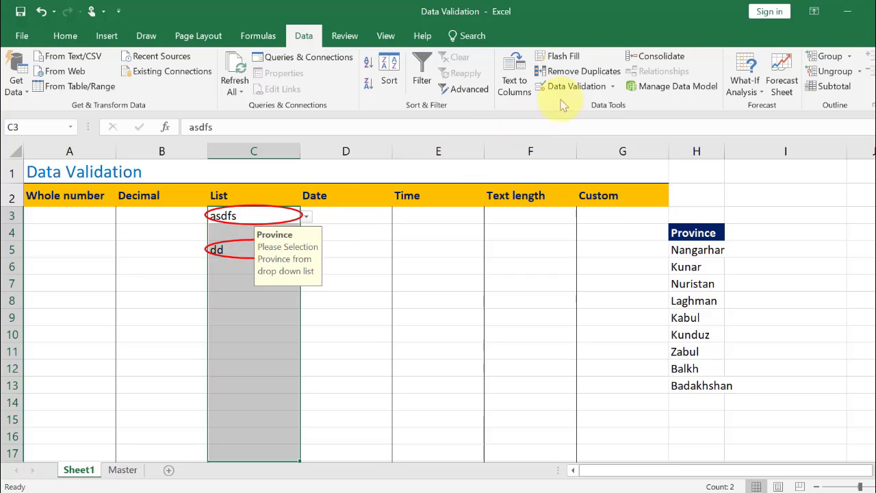
left_click(613, 86)
left_click(588, 138)
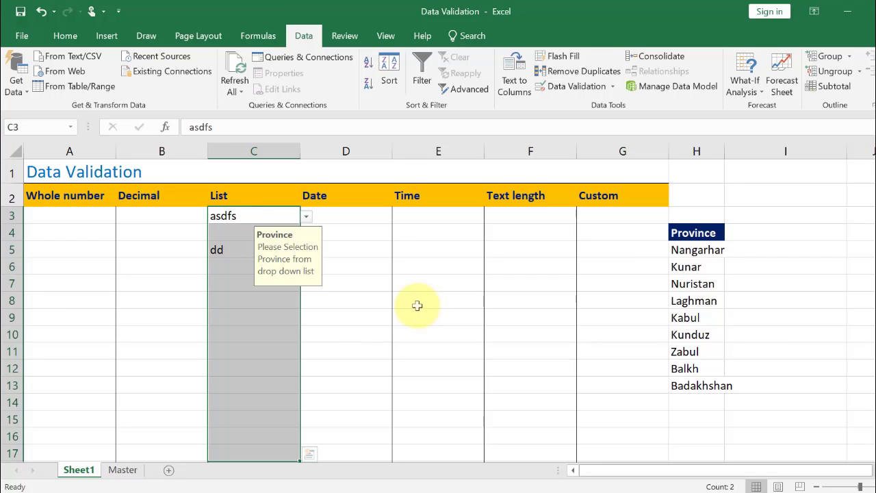
Change the List column's validation source to the Dep department range and open C3's dropdown
left_click(124, 470)
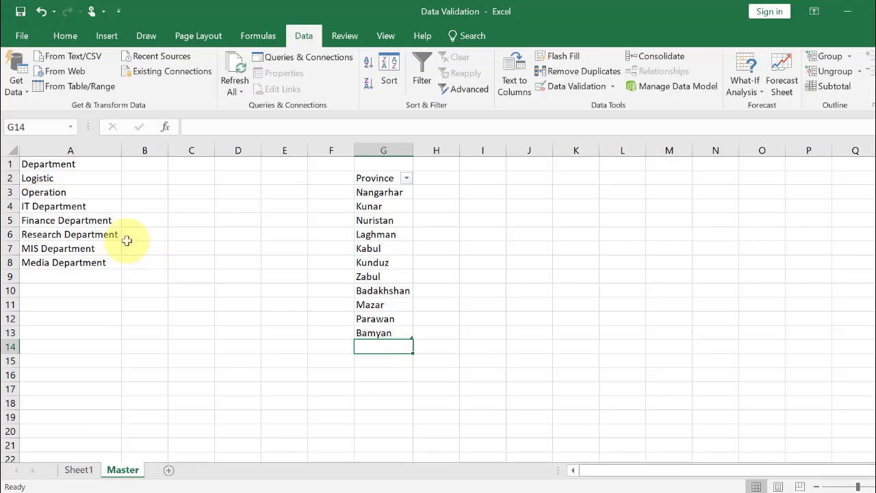
left_click_drag(76, 179, 63, 267)
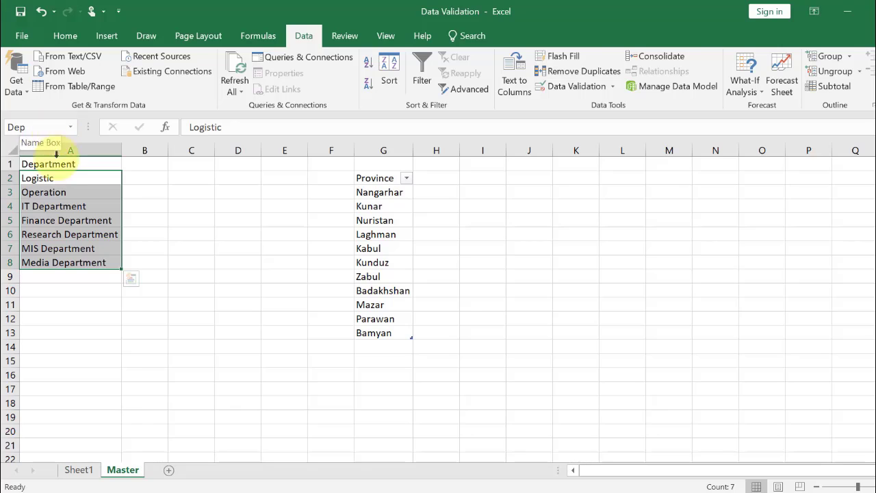
left_click(79, 470)
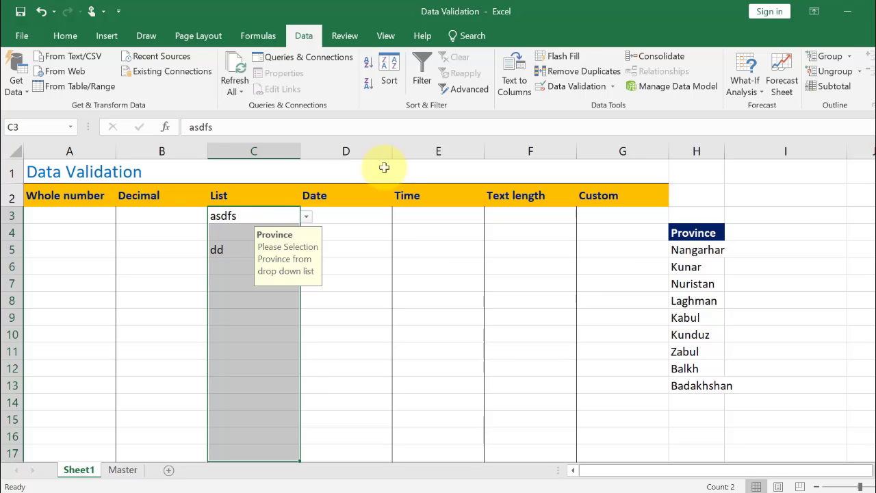
left_click(578, 87)
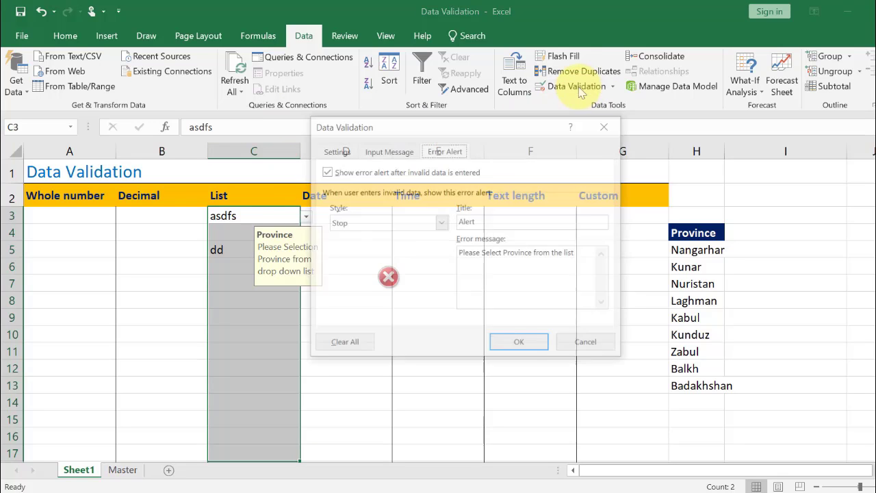
left_click(335, 151)
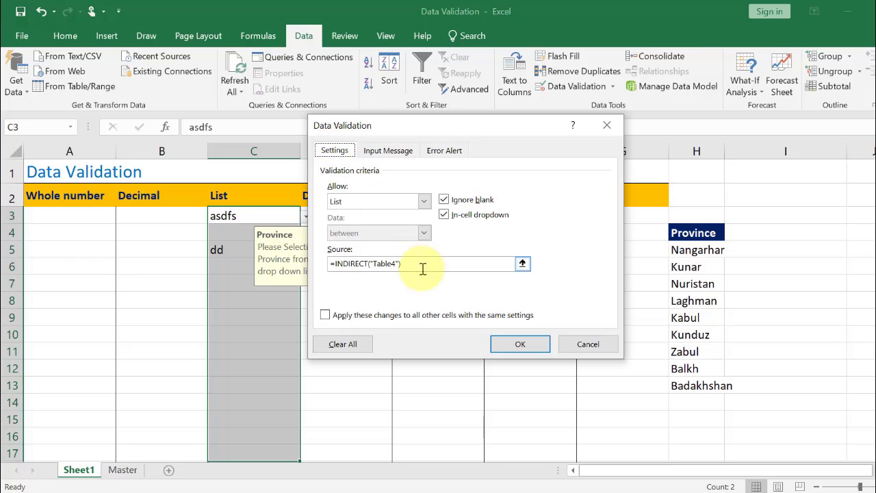
left_click_drag(429, 264, 336, 267)
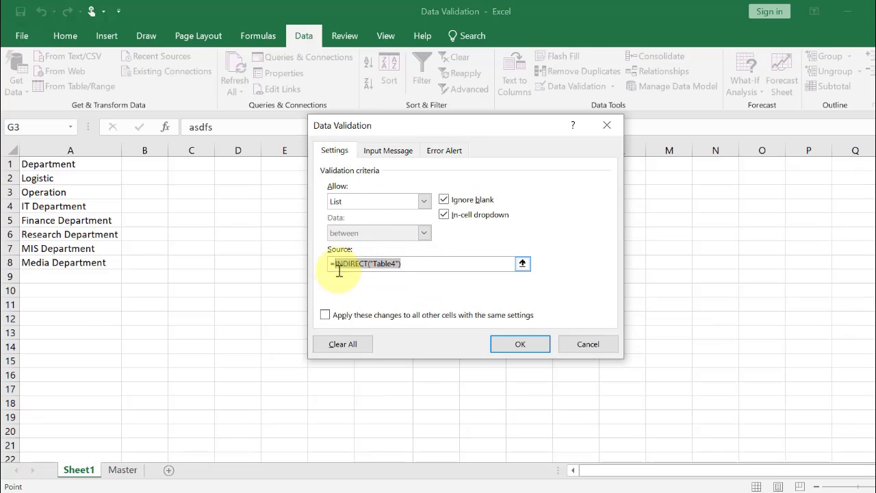
type("de")
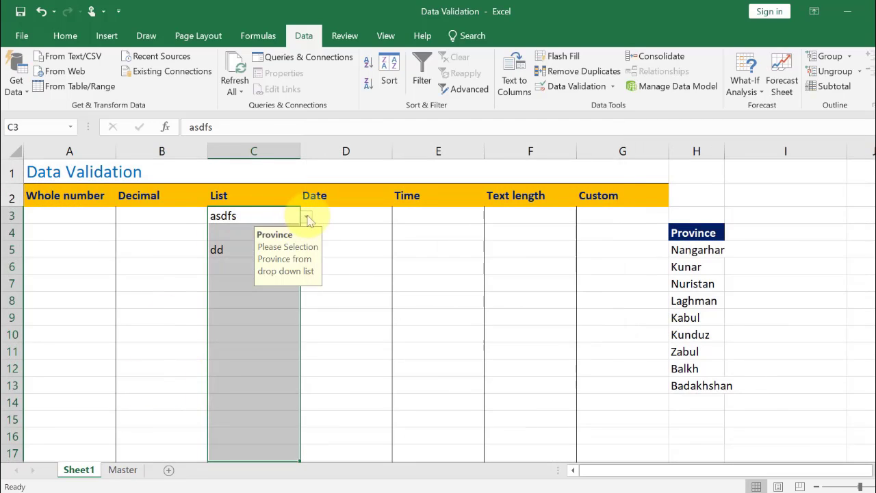
left_click(308, 218)
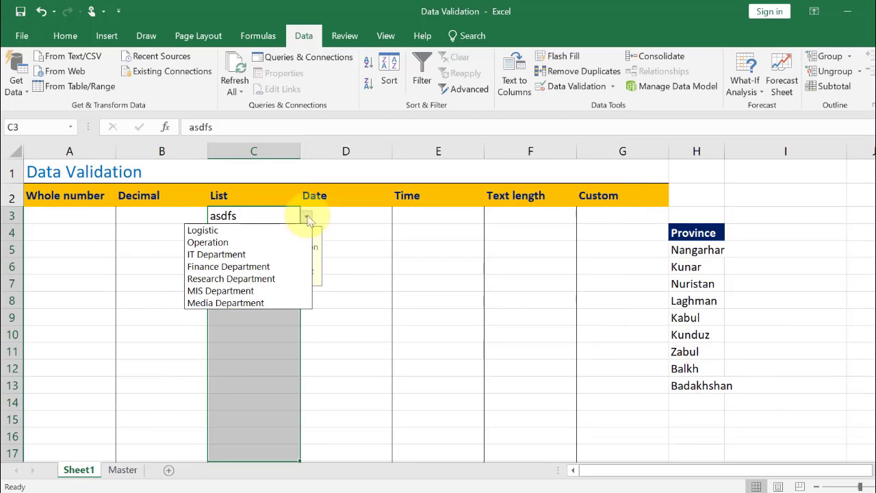
Examine the department range on the Master sheet
left_click(126, 472)
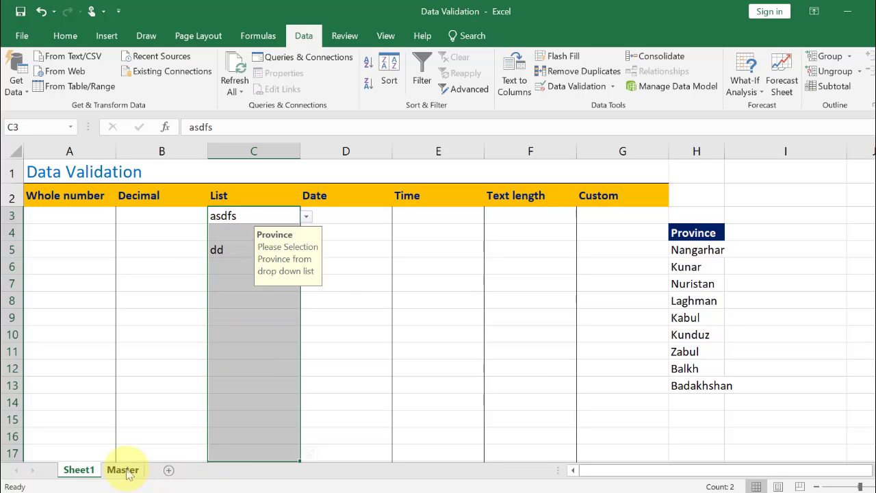
left_click(122, 470)
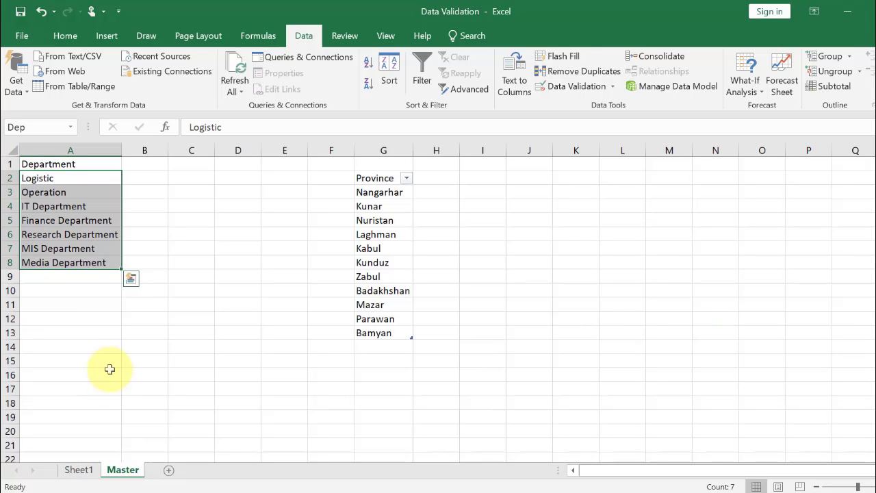
left_click(67, 205)
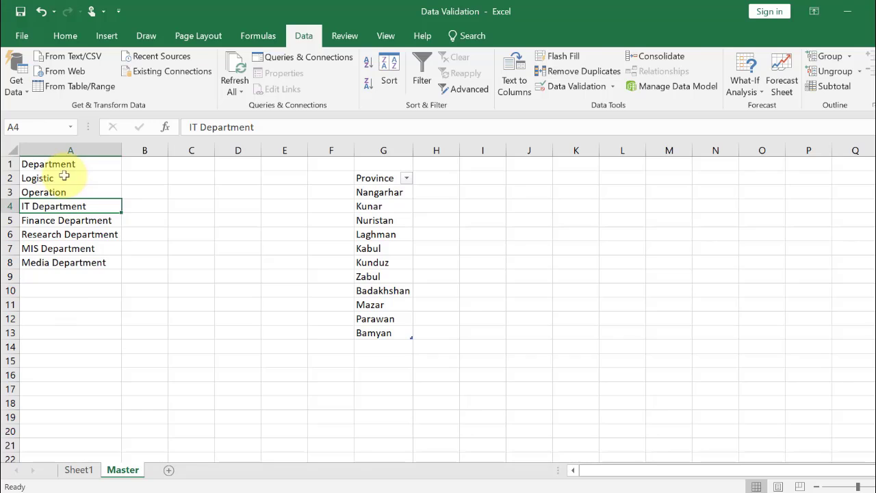
left_click_drag(64, 176, 57, 259)
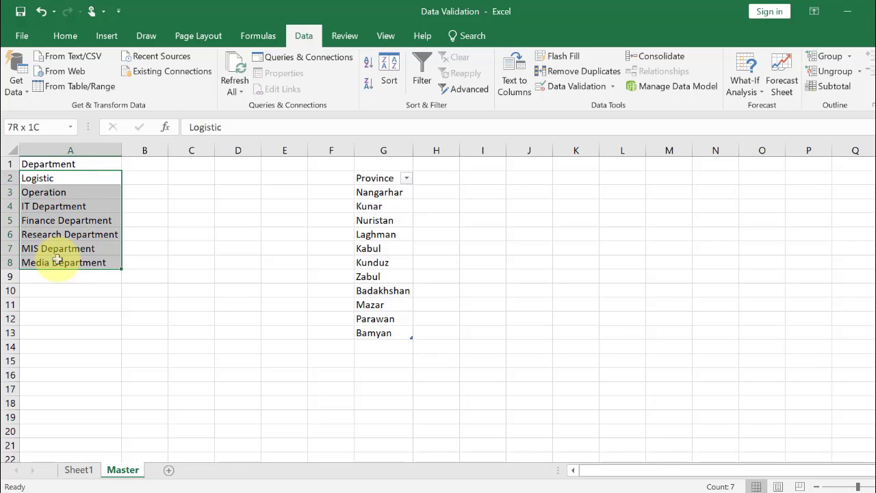
Rename the province table's name Table4 to prvList in Name Manager
left_click(370, 250)
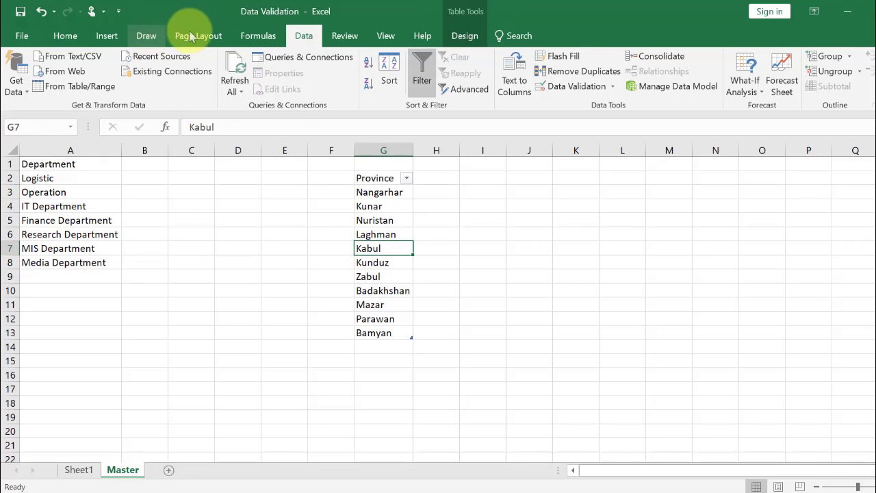
left_click(259, 37)
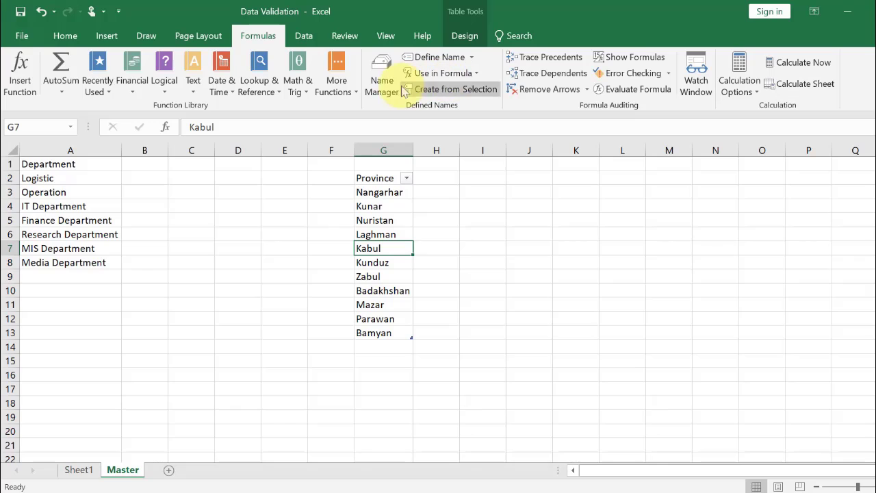
left_click(381, 70)
left_click(299, 162)
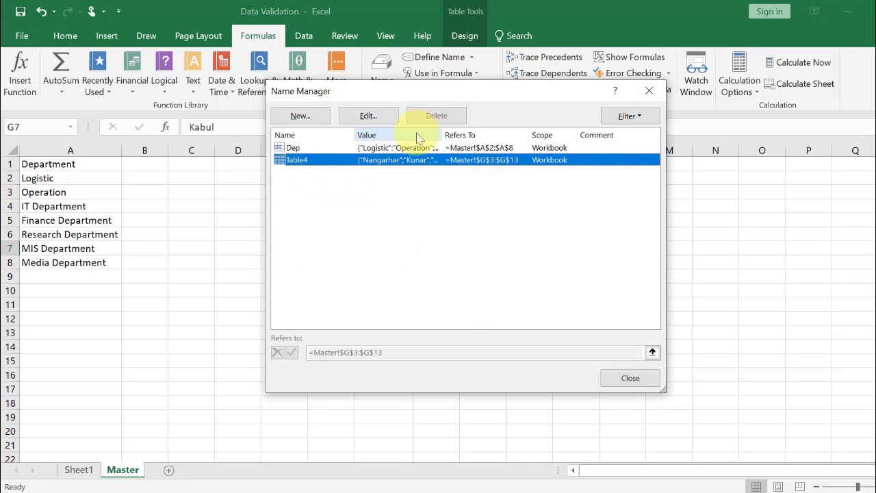
left_click(290, 150)
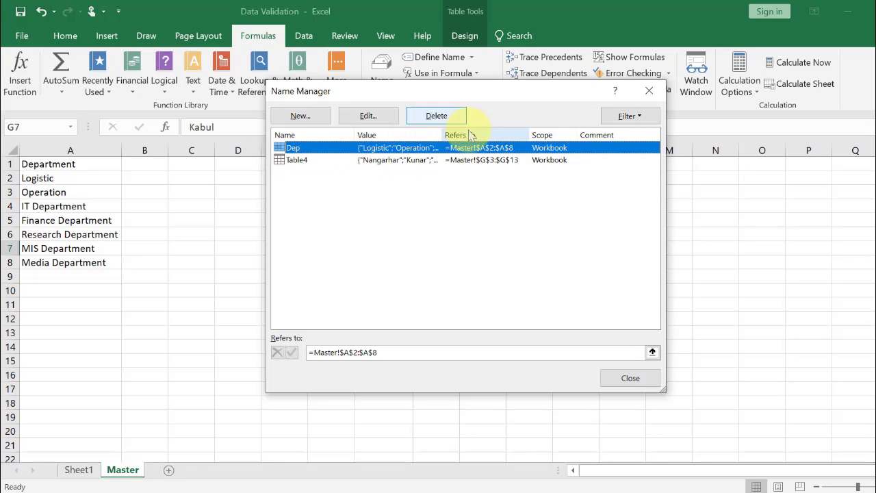
left_click(291, 162)
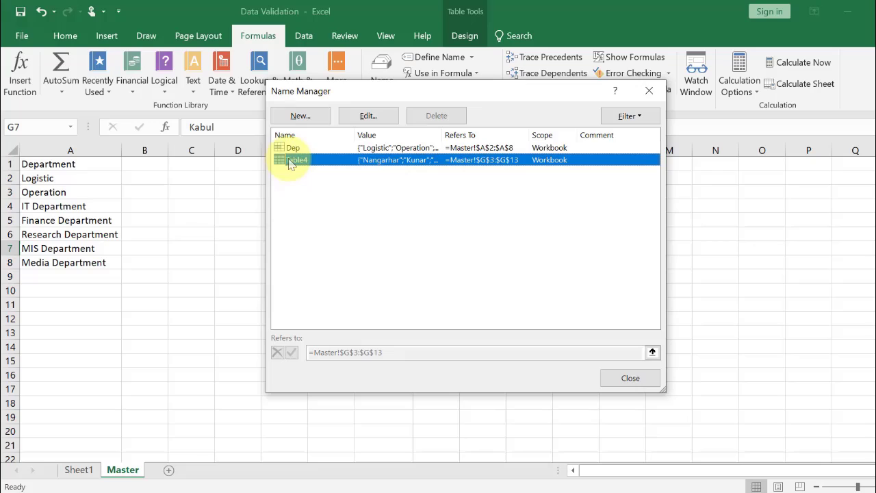
left_click(373, 115)
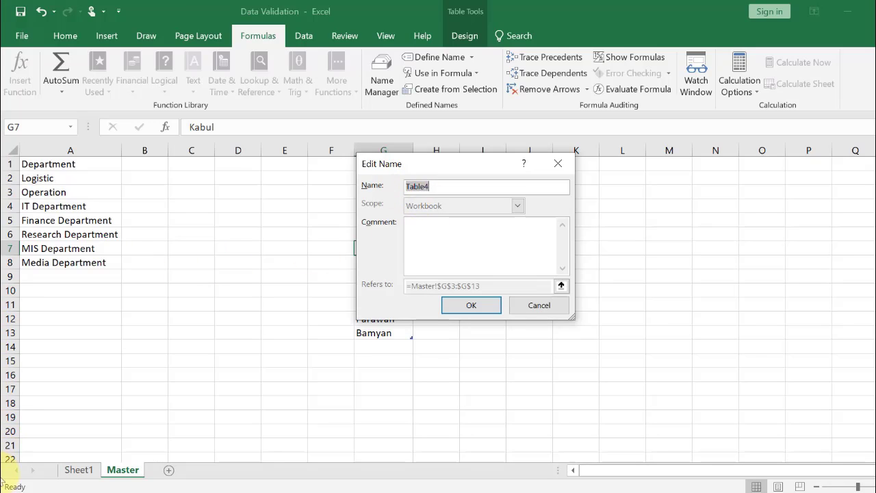
type("prv")
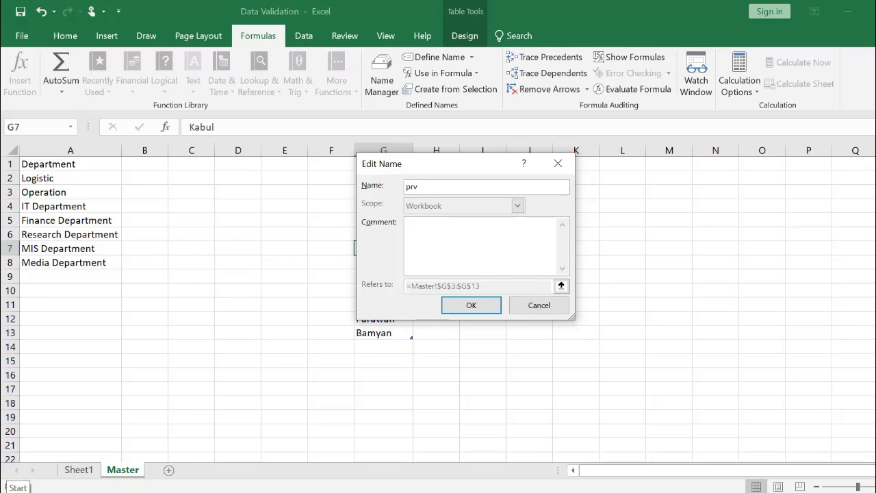
type("List")
key("Return")
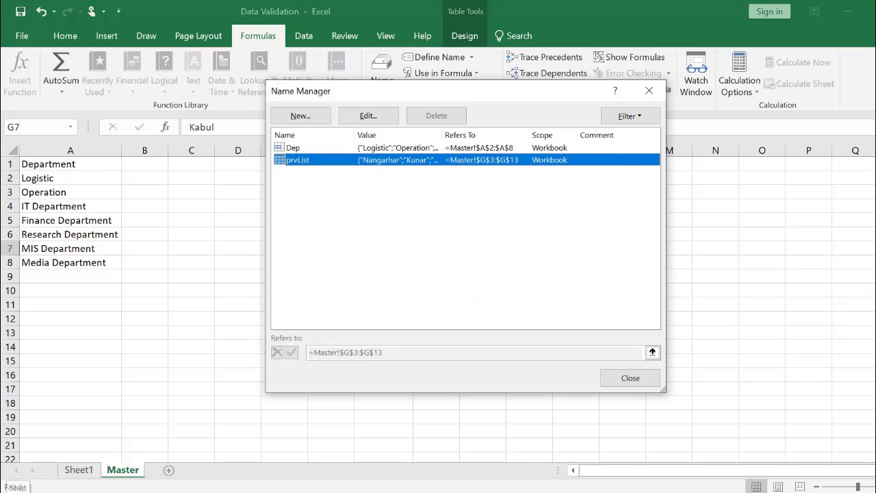
left_click(629, 381)
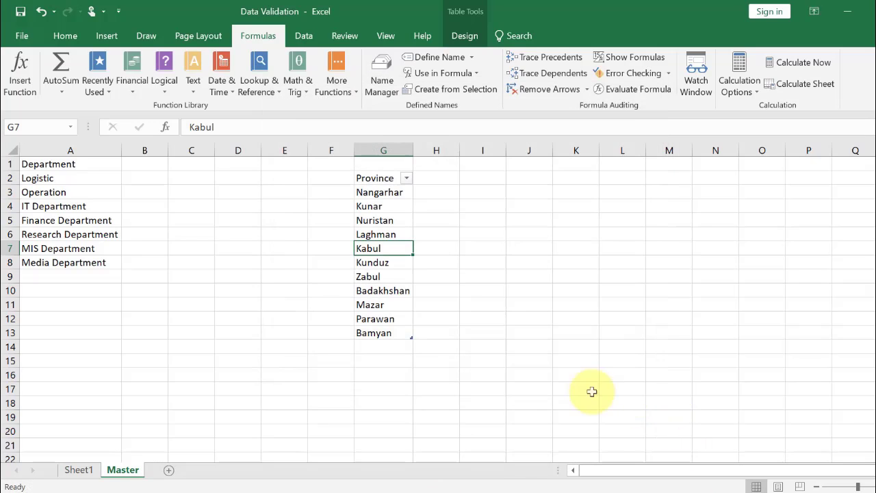
Select a cell in the province table on the Master sheet and check its table name
left_click(384, 217)
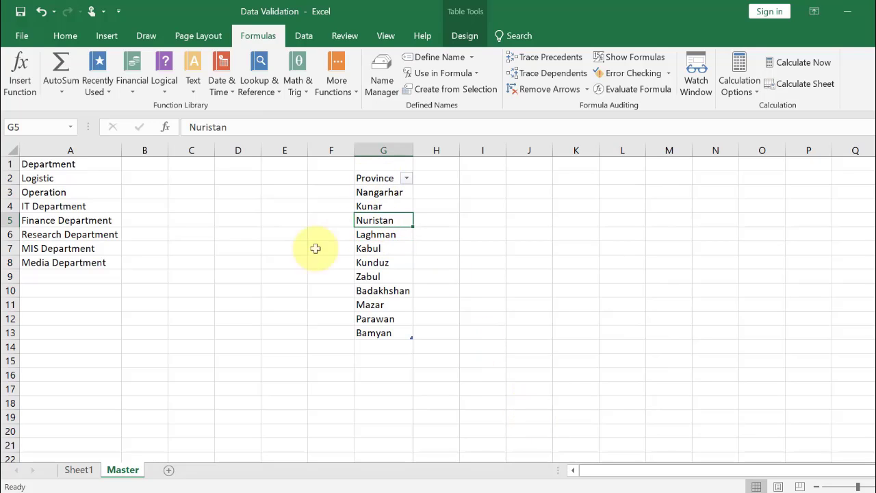
left_click(108, 37)
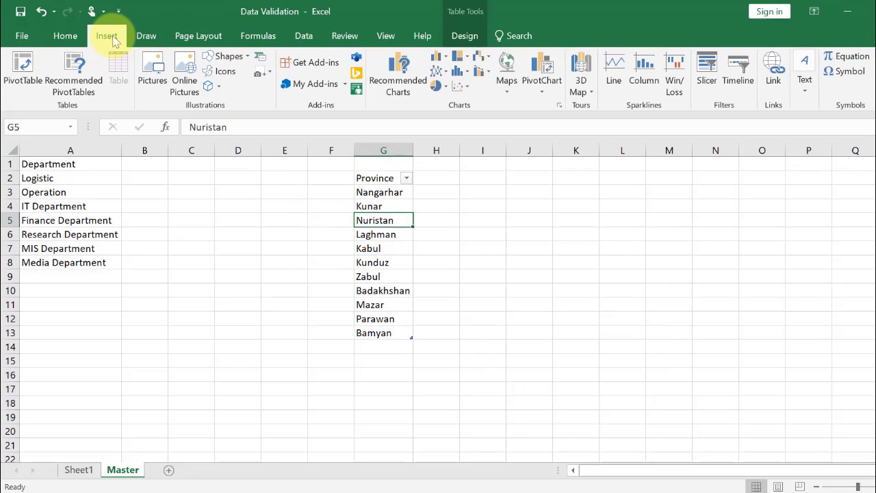
left_click(464, 35)
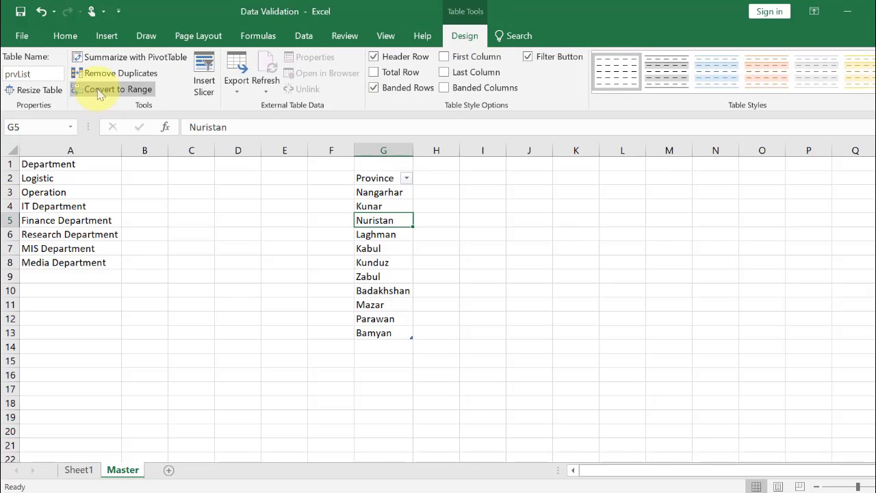
Return to Sheet1 and open C3's dropdown list to review its options, then close it
left_click(79, 470)
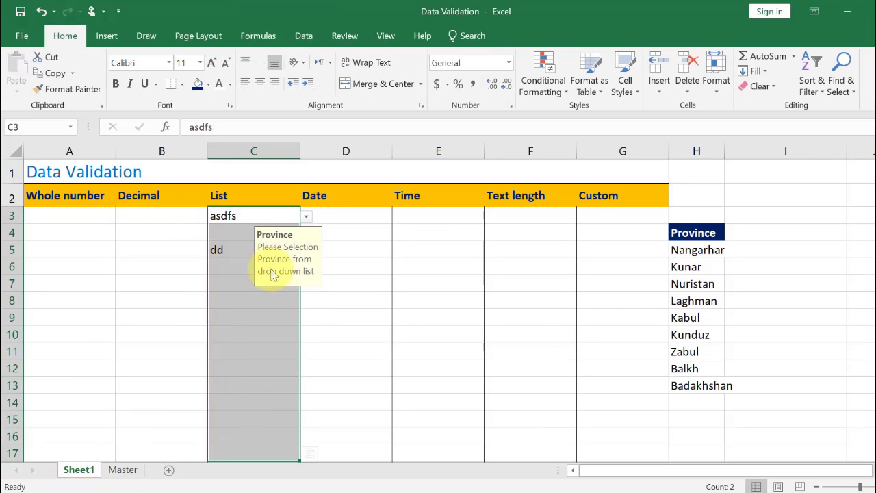
left_click(305, 218)
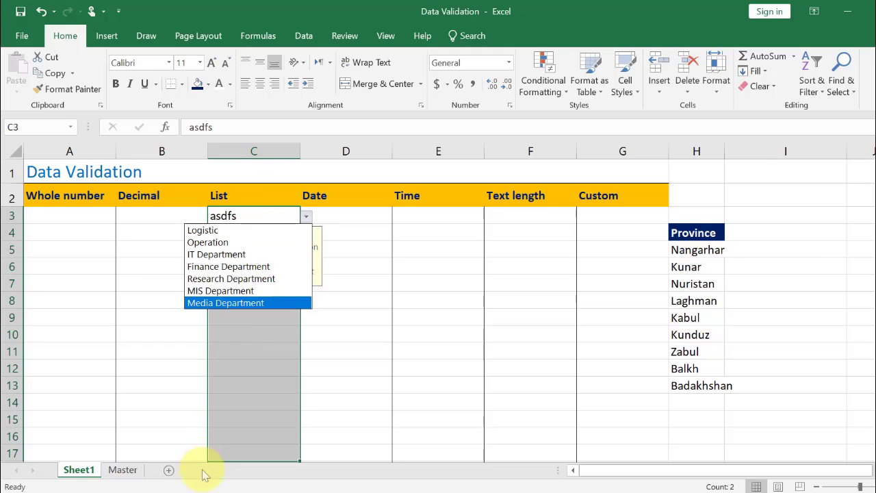
key("Escape")
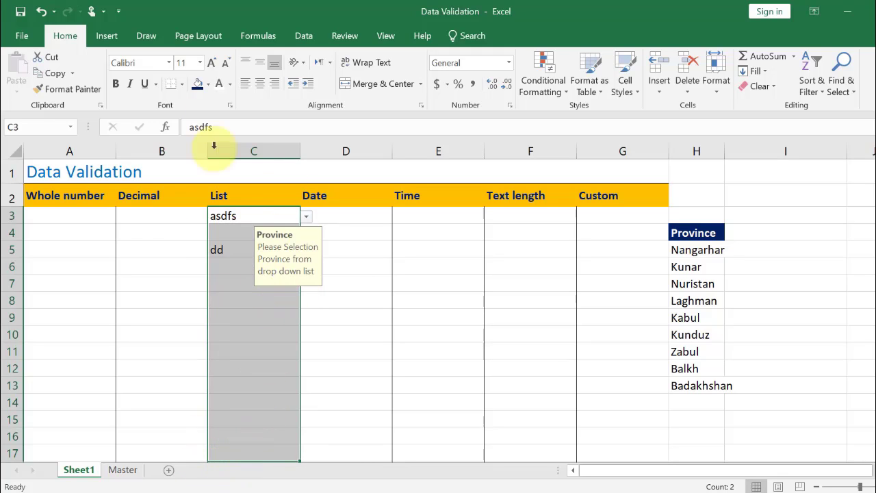
Open Name Manager to review the defined names Dep and prvList, then close it
left_click(254, 35)
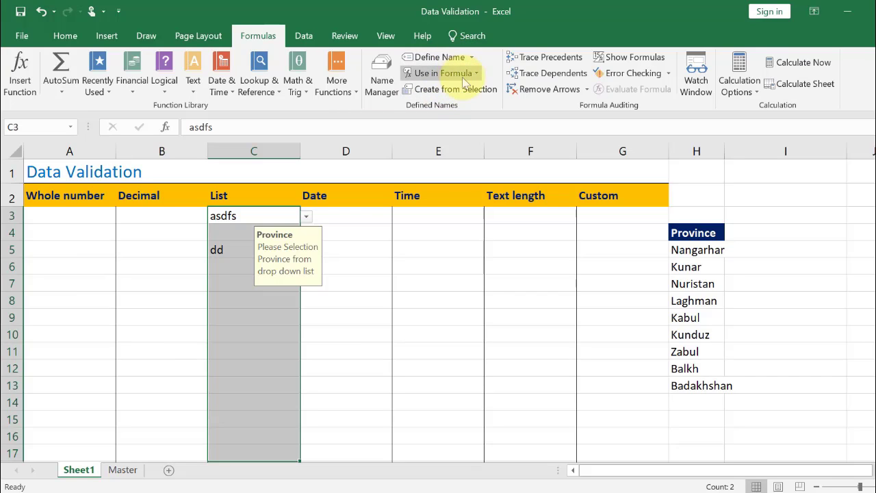
left_click(376, 88)
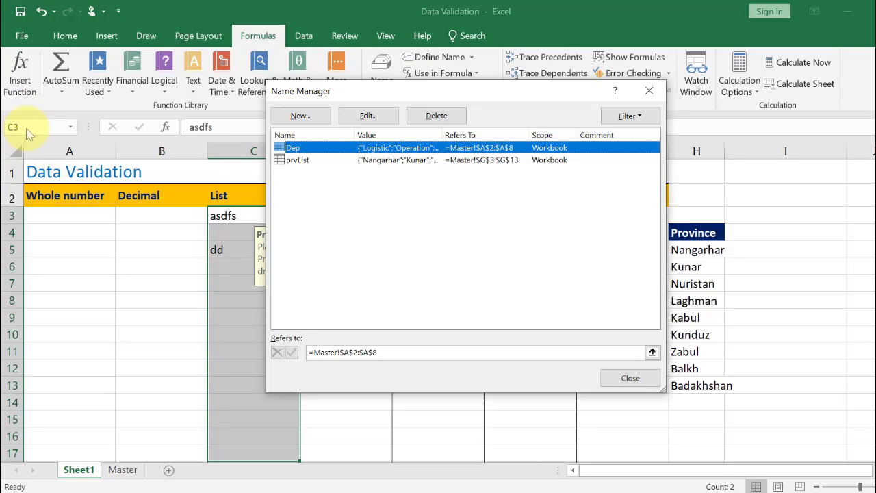
left_click(620, 376)
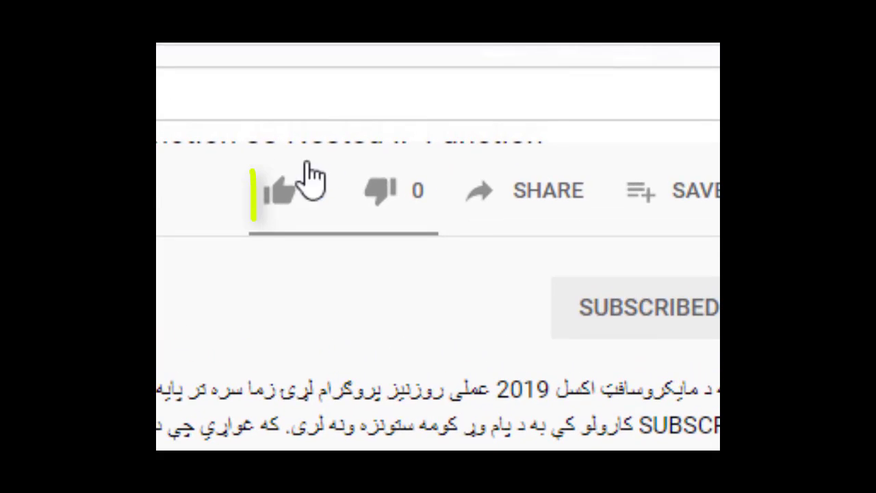
left_click(343, 176)
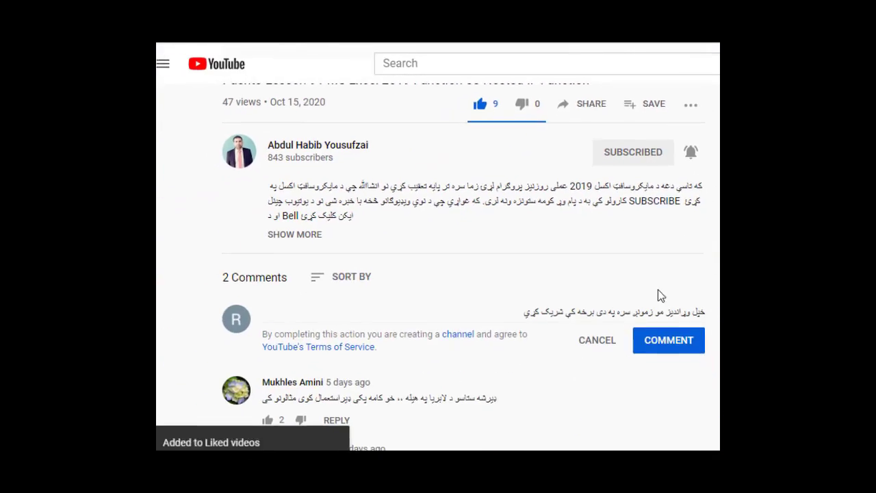